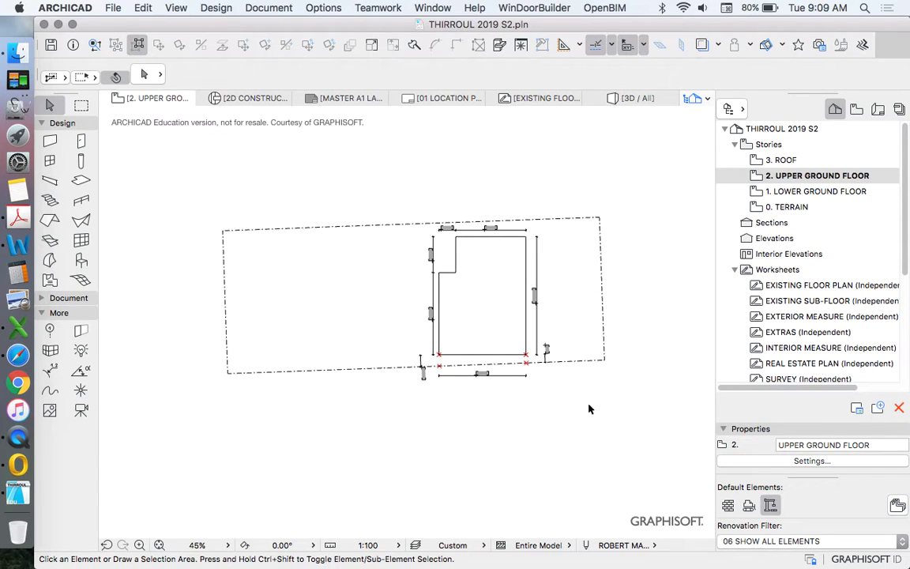
- Expand the Document group of the toolbox to show the drafting tools, including Line
scroll(411, 321, up, 4)
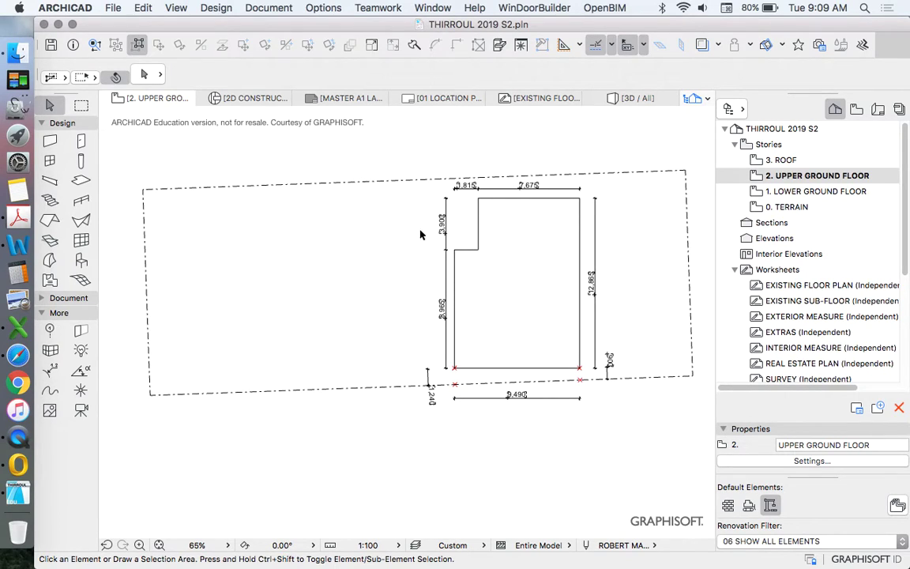
scroll(416, 216, up, 2)
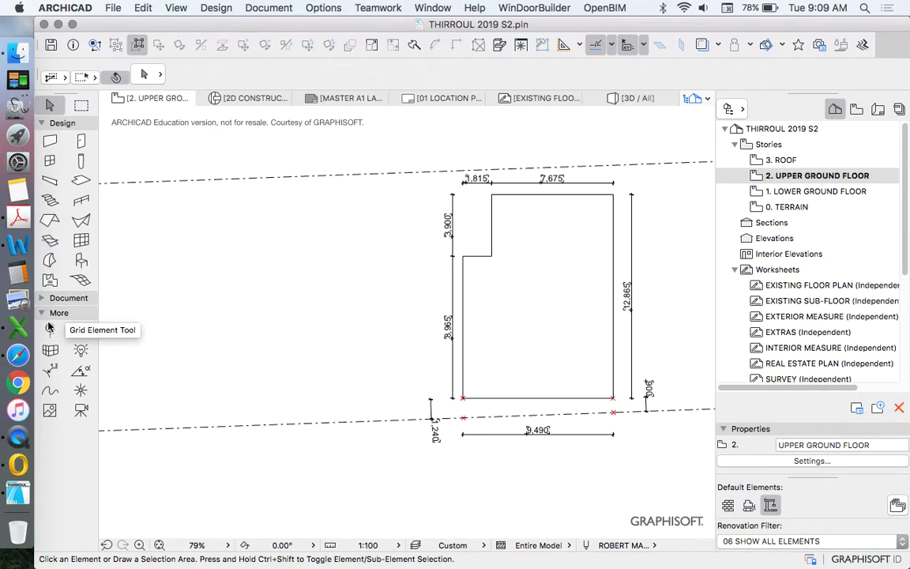
click(67, 298)
click(80, 360)
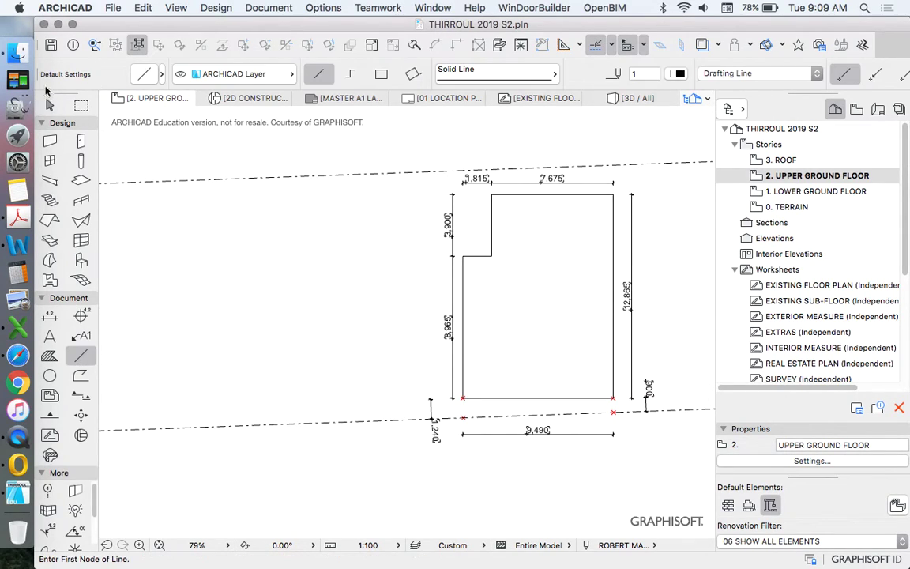
click(50, 105)
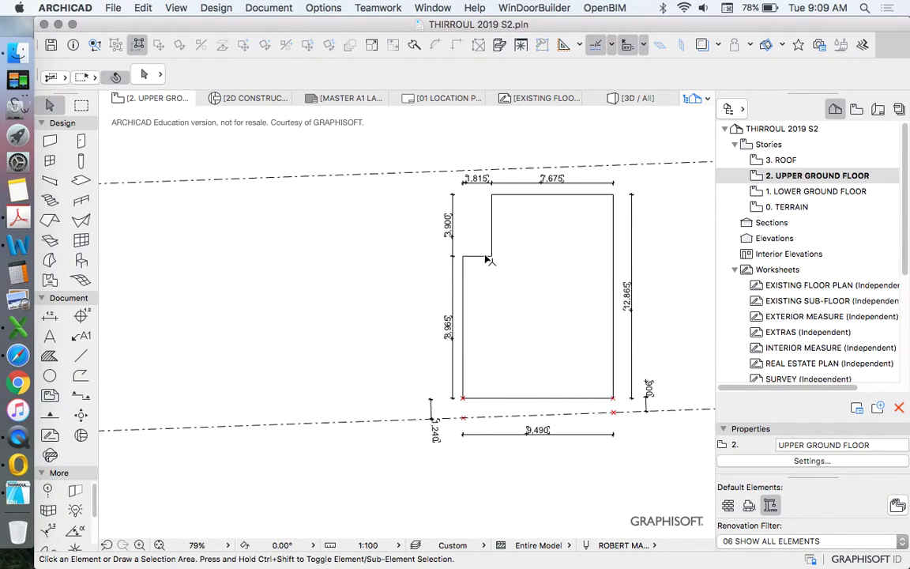
click(474, 256)
click(496, 277)
scroll(496, 277, down, 5)
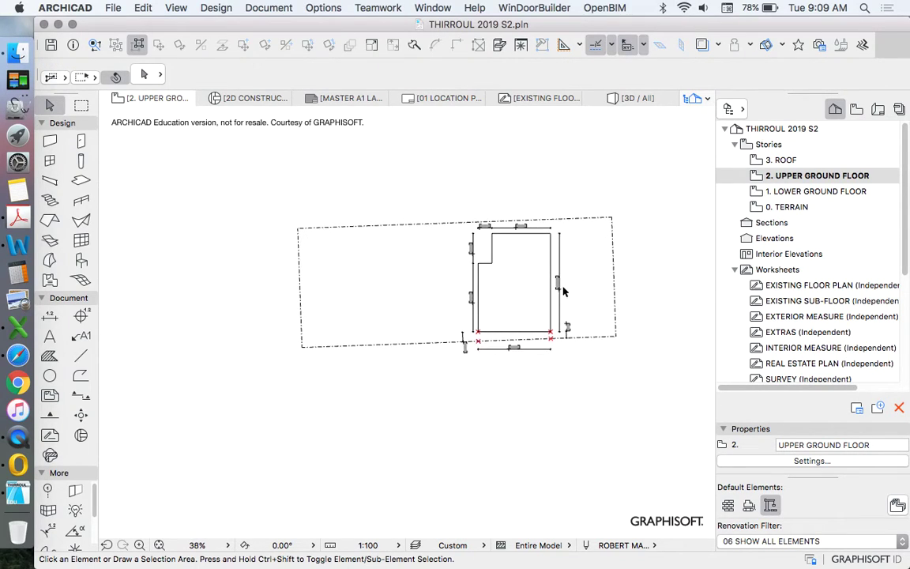
scroll(529, 253, up, 3)
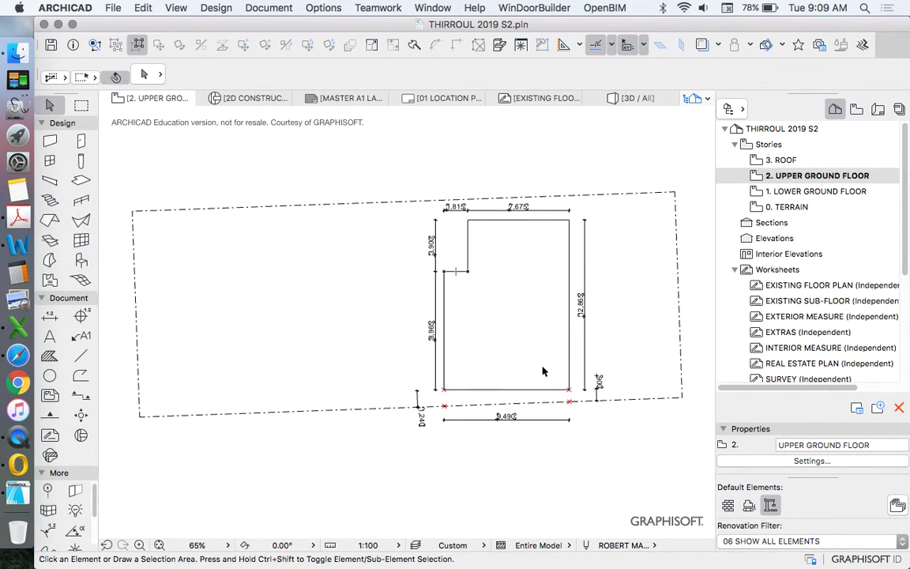
scroll(541, 365, up, 2)
scroll(535, 284, down, 3)
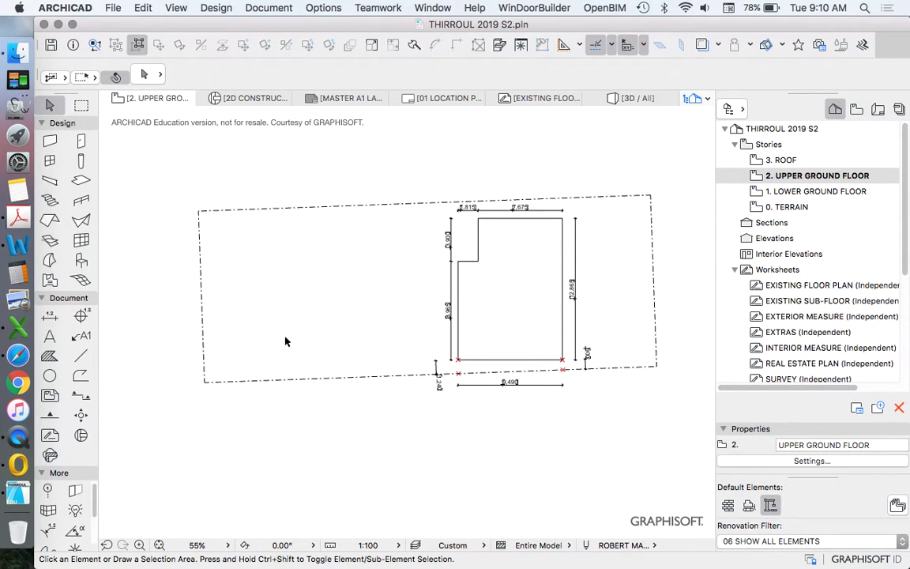
- Draw a 5555 mm horizontal line to the left from the upper corner of the house outline's notch
click(80, 356)
scroll(447, 199, up, 3)
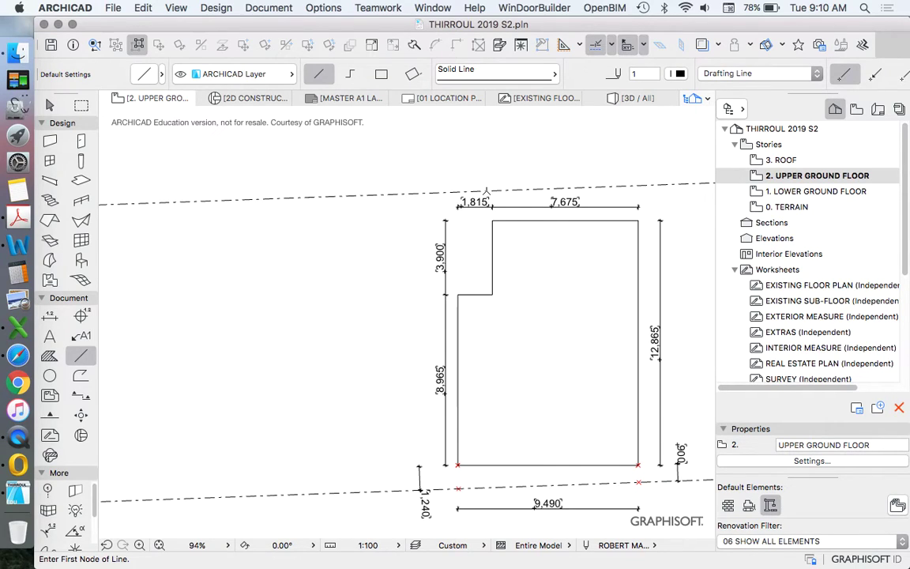
scroll(323, 278, down, 2)
scroll(324, 278, down, 1)
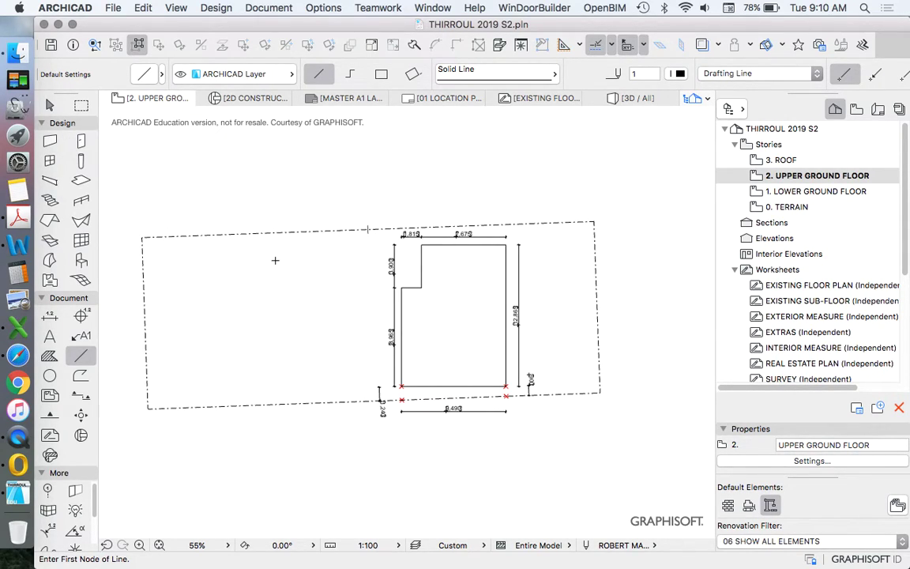
scroll(363, 304, up, 3)
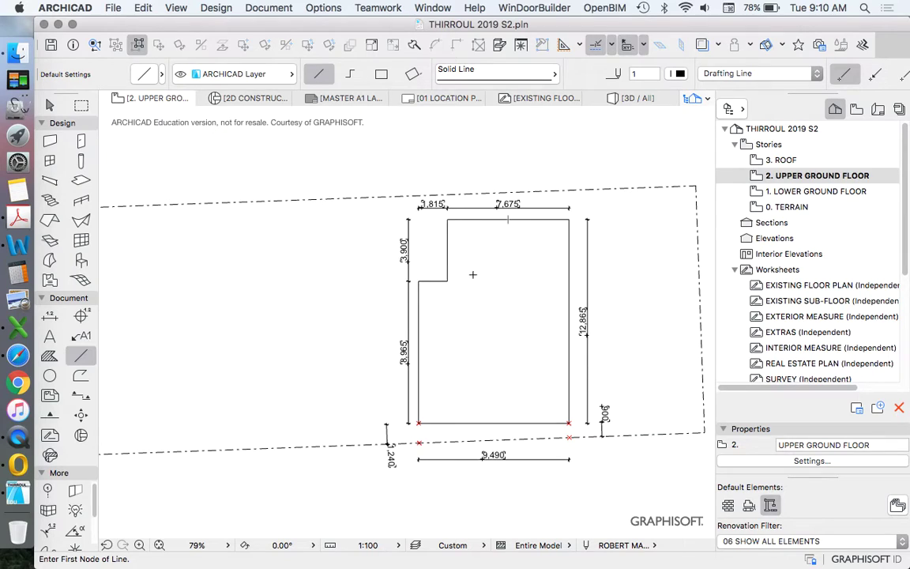
scroll(377, 224, up, 3)
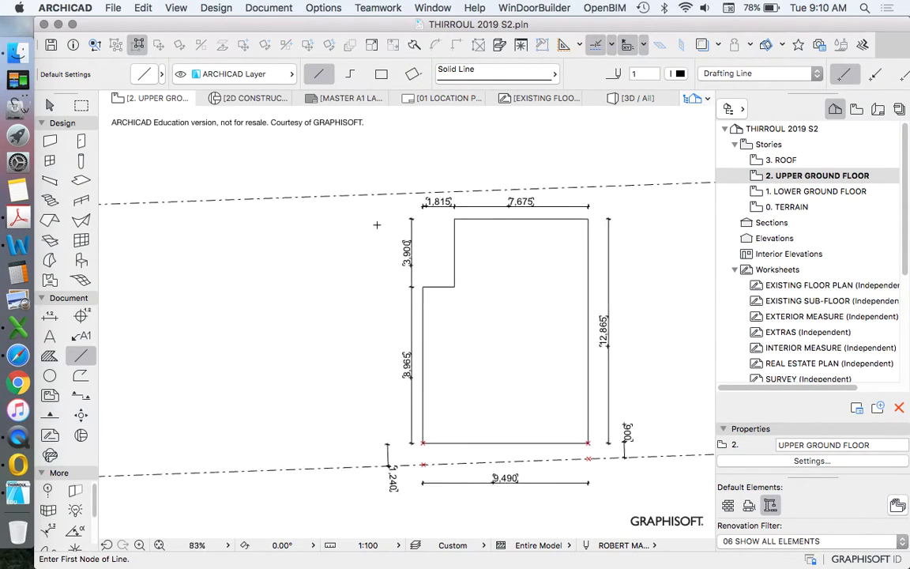
click(478, 216)
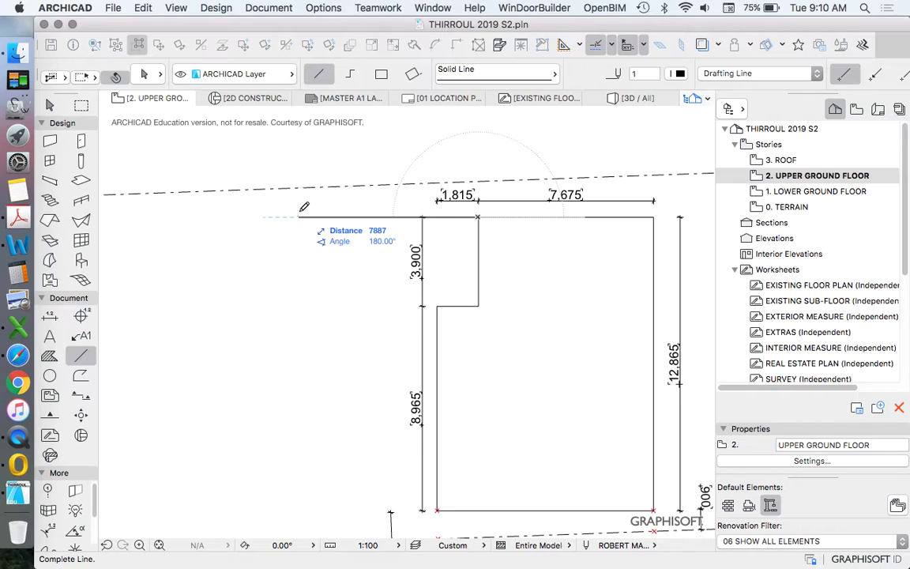
key(Tab)
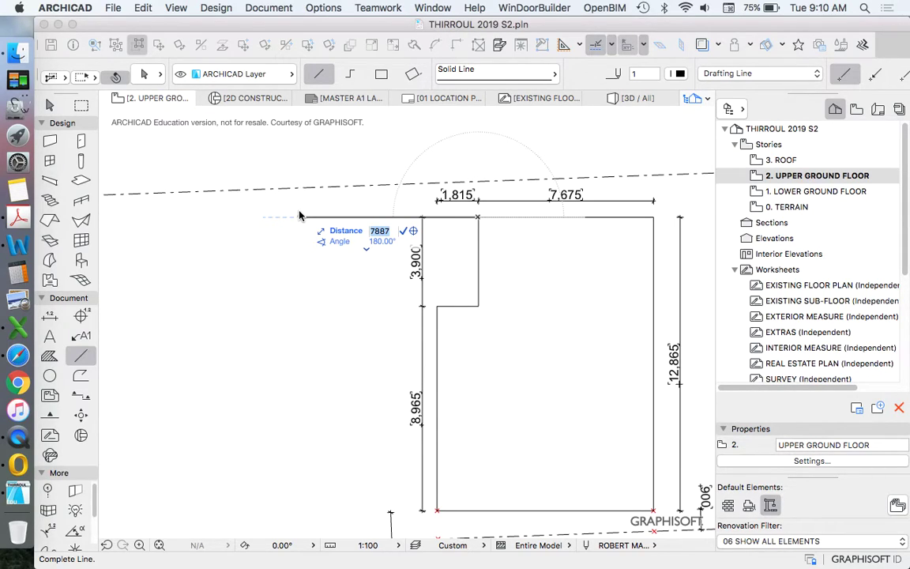
text(5555)
key(Return)
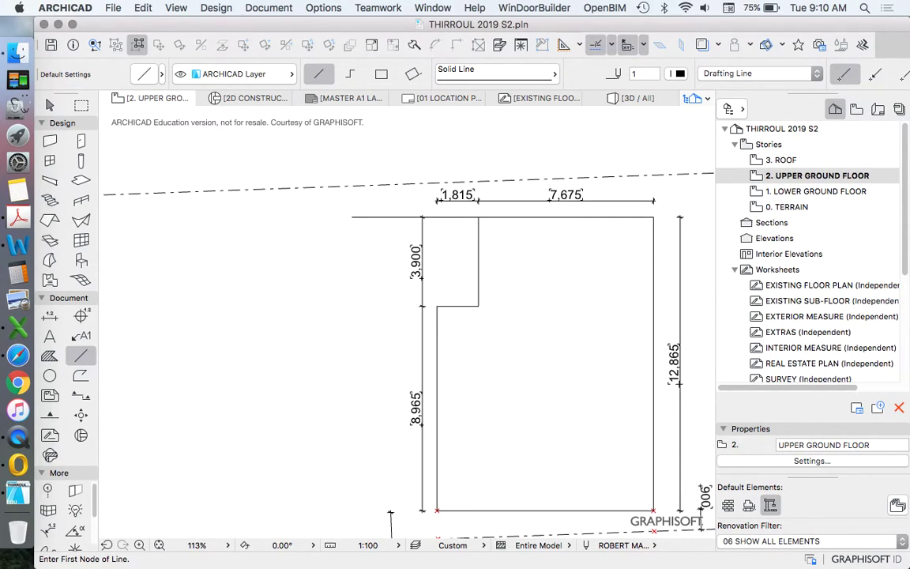
- Draw an 8150 mm vertical line straight down from the left end of the new horizontal line
click(351, 217)
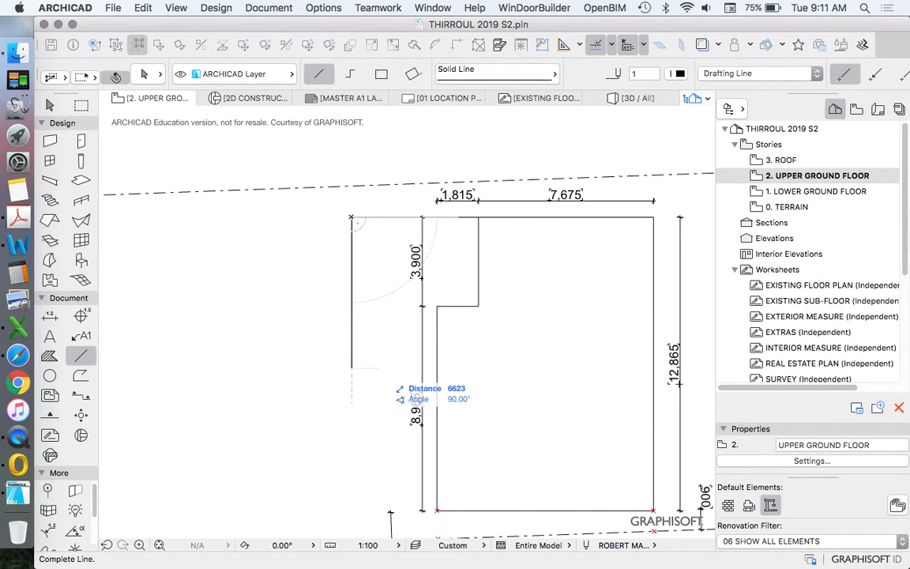
key(Tab)
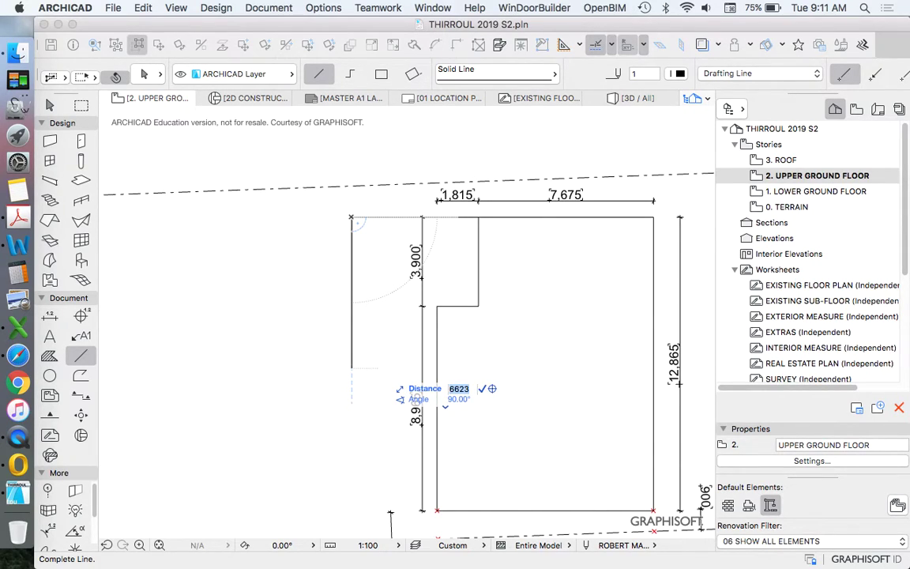
text(8150)
key(Return)
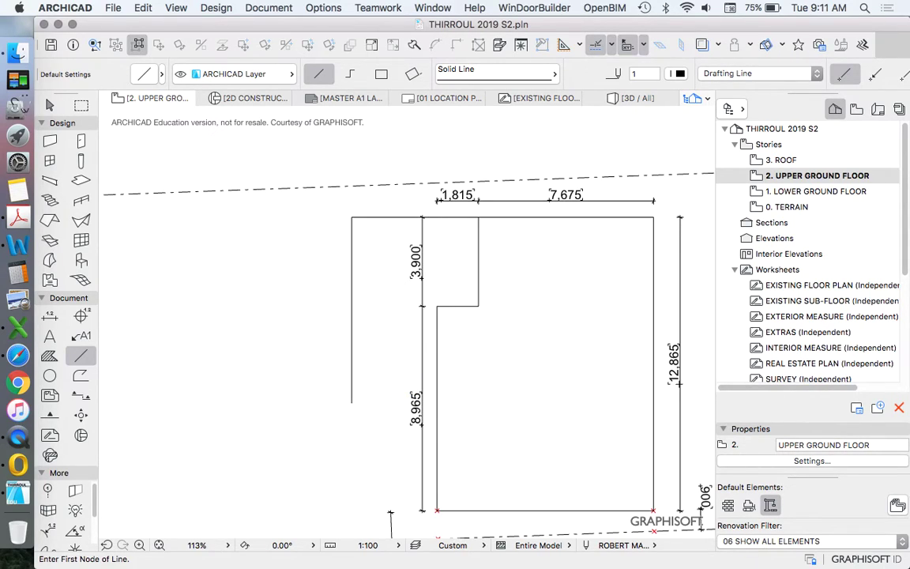
scroll(359, 289, down, 2)
scroll(392, 276, up, 2)
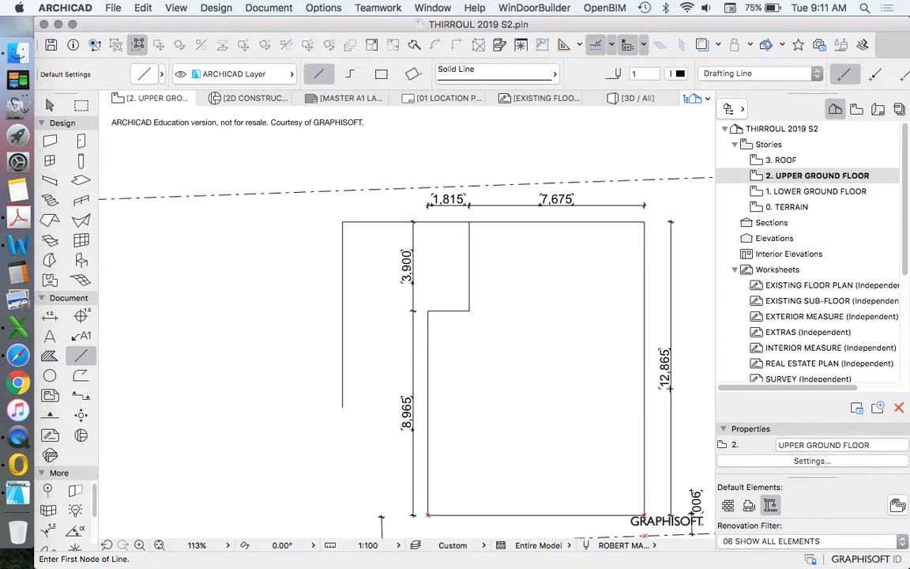
- Extend the dimension chain above the house with a point at the left end of the new horizontal line
scroll(473, 210, up, 4)
key(Escape)
click(506, 201)
scroll(507, 208, down, 4)
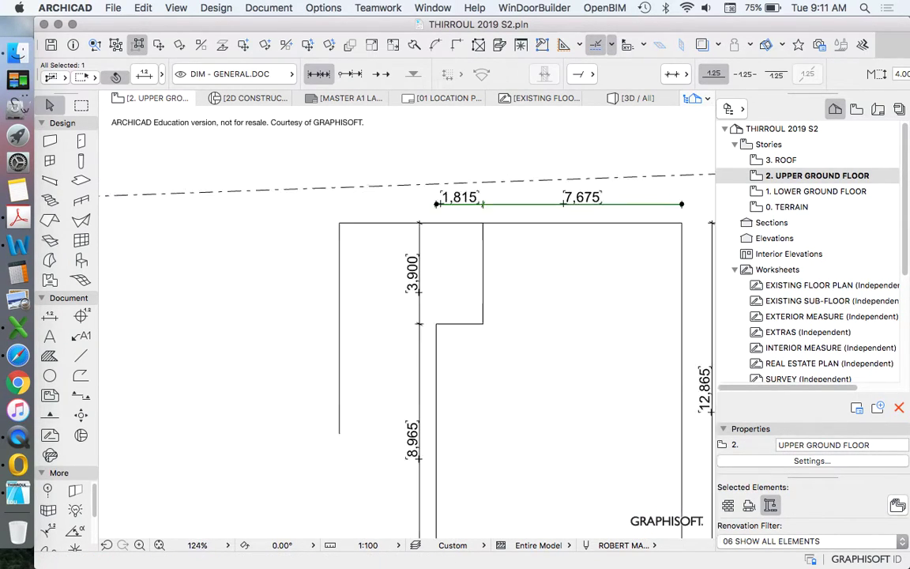
super+click(359, 222)
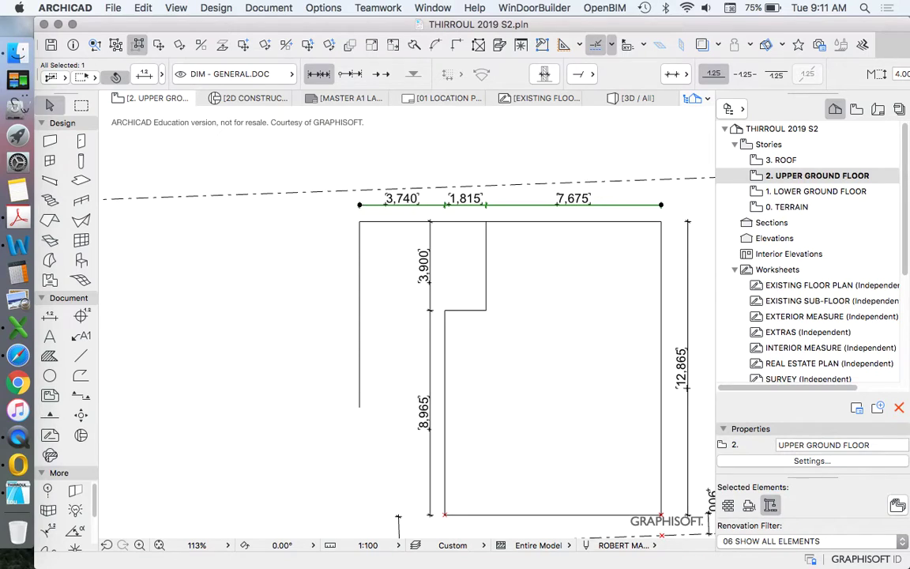
key(Escape)
- Dimension the full length of the new horizontal line, placing the dimension above the existing chain
click(50, 316)
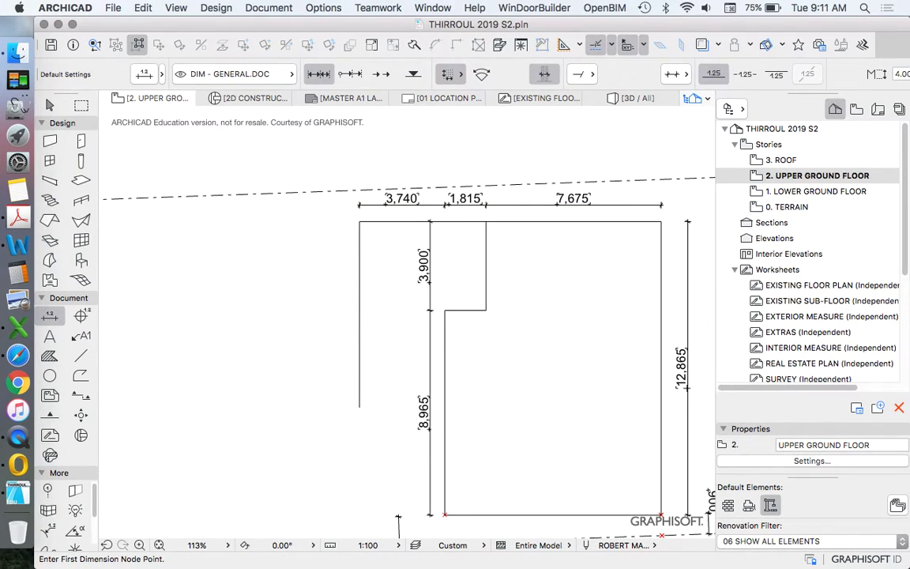
click(487, 222)
double_click(359, 221)
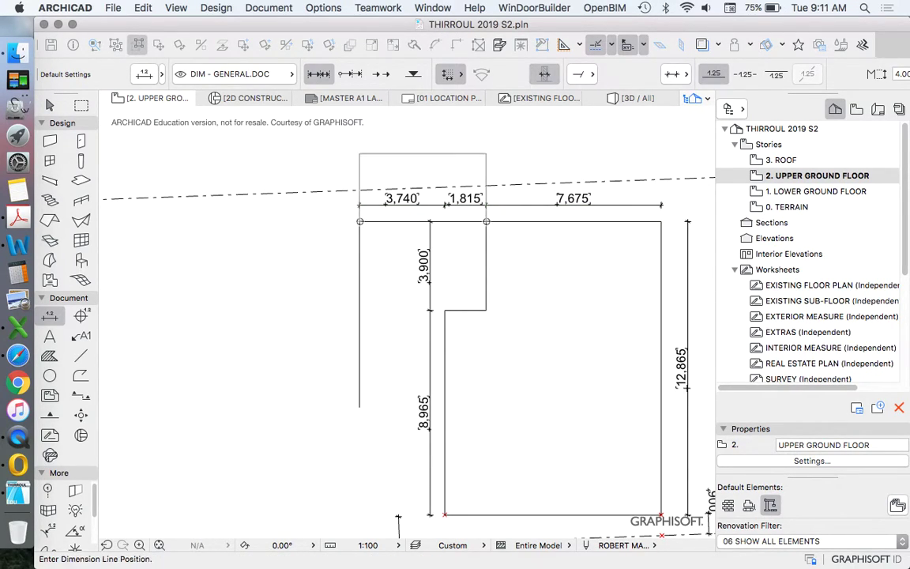
click(327, 163)
- Dimension the new vertical line, placing the dimension on its left side
click(359, 221)
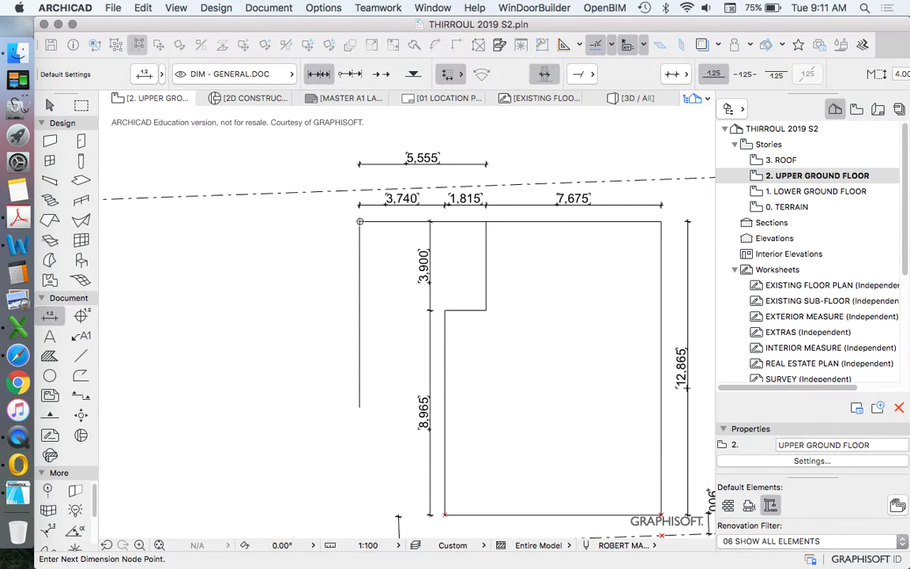
double_click(360, 408)
click(333, 340)
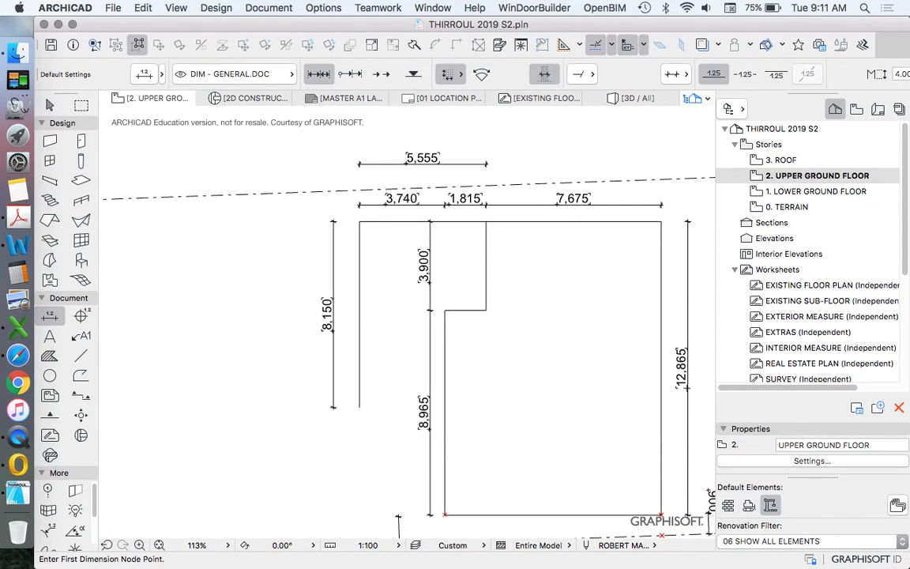
- Examine the area between the new vertical line's lower end, the house outline and the lower site boundary
scroll(253, 234, down, 3)
scroll(399, 402, up, 2)
scroll(334, 281, down, 3)
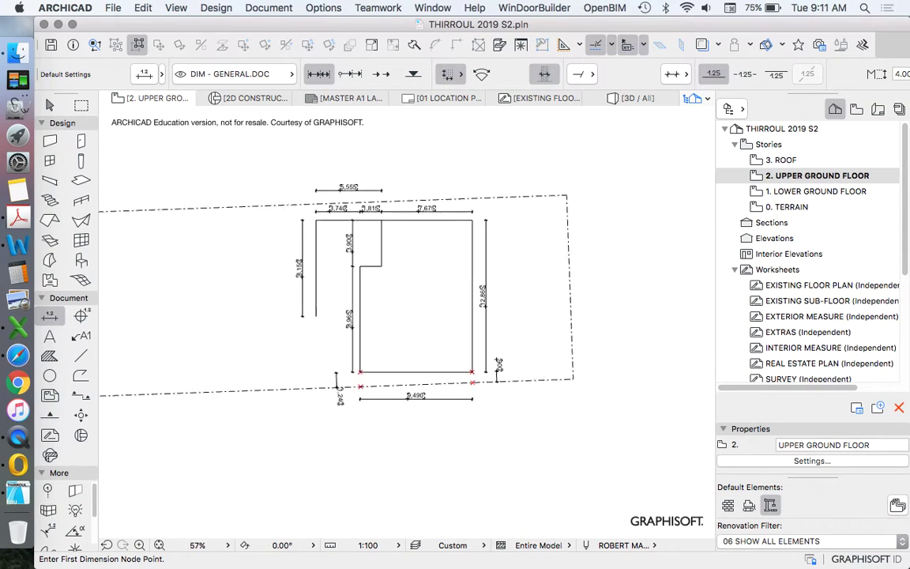
scroll(311, 395, up, 3)
scroll(320, 375, down, 1)
scroll(234, 353, up, 3)
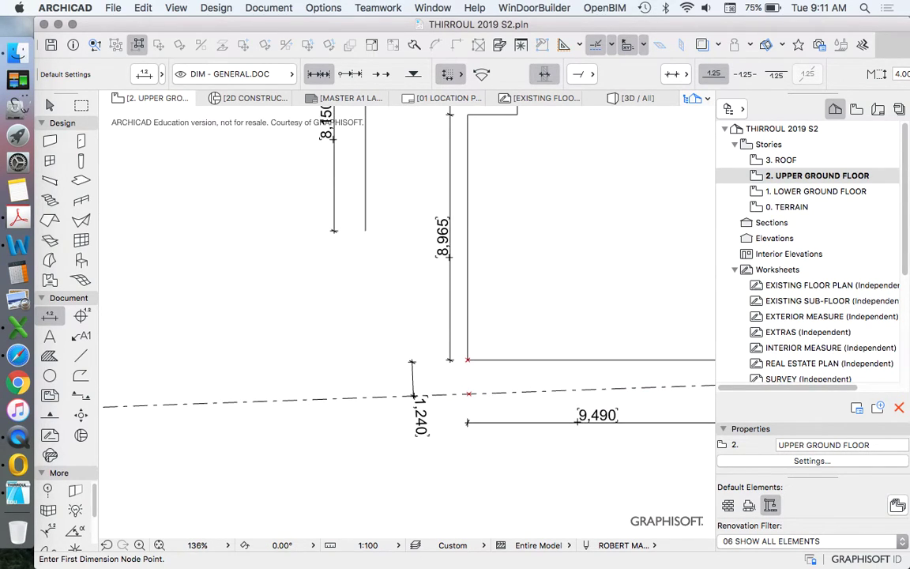
scroll(345, 358, down, 4)
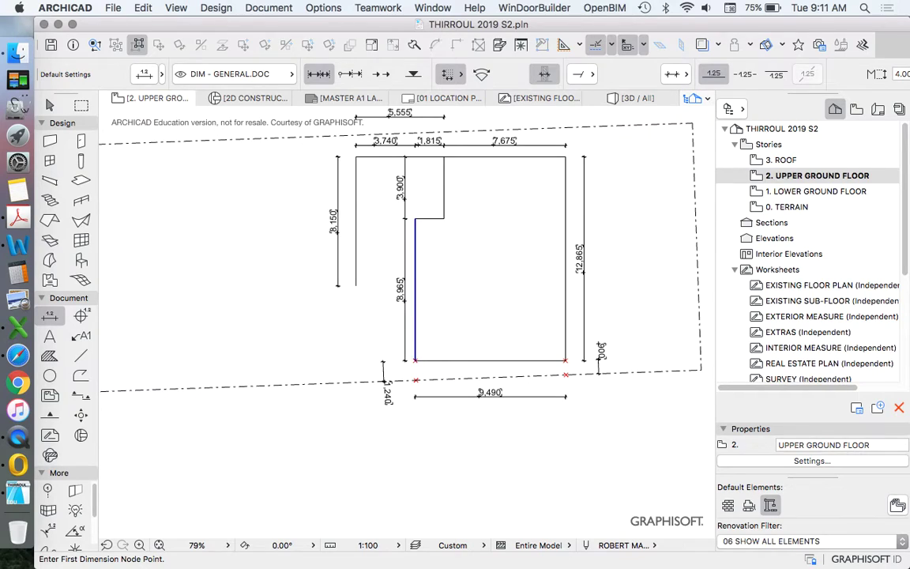
scroll(319, 384, up, 2)
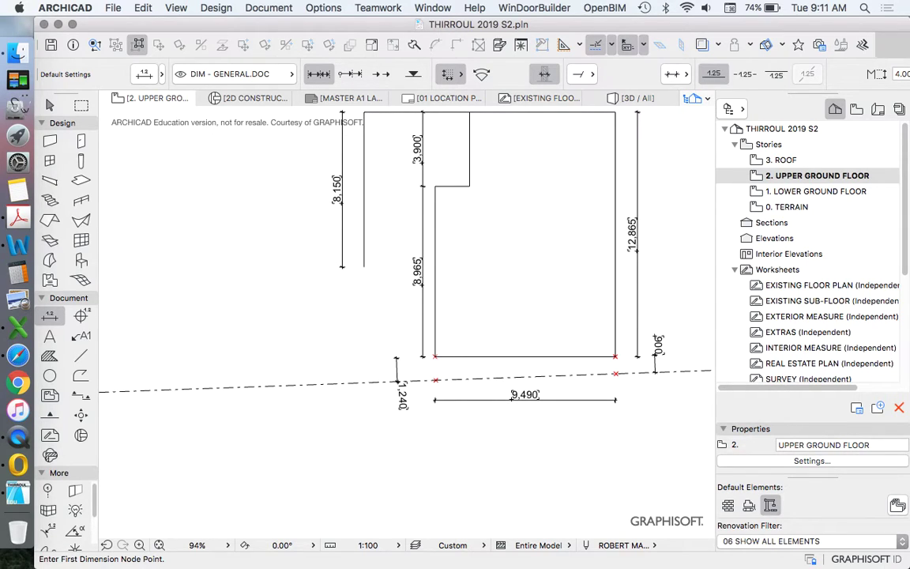
- Show the Control Box palette and dock it beneath the drawing area
click(433, 8)
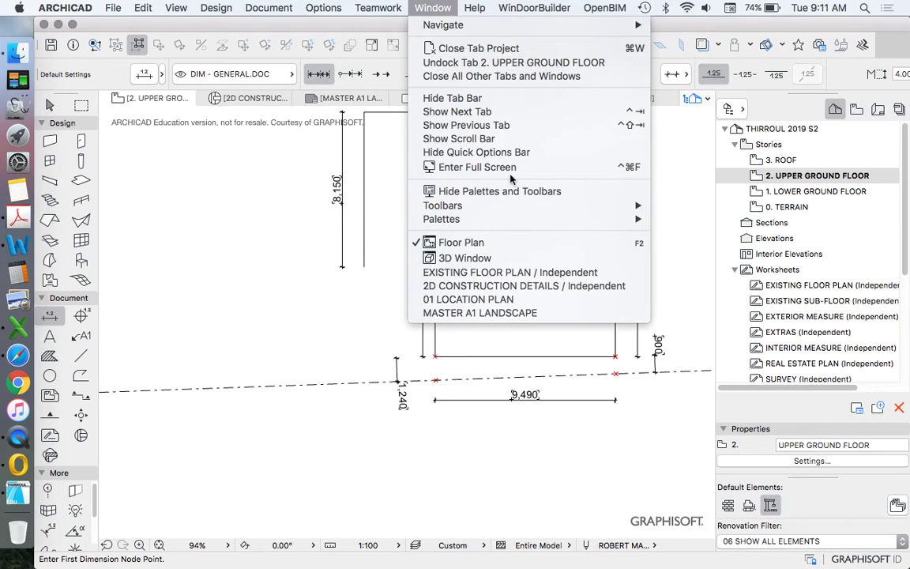
mouse_move(521, 224)
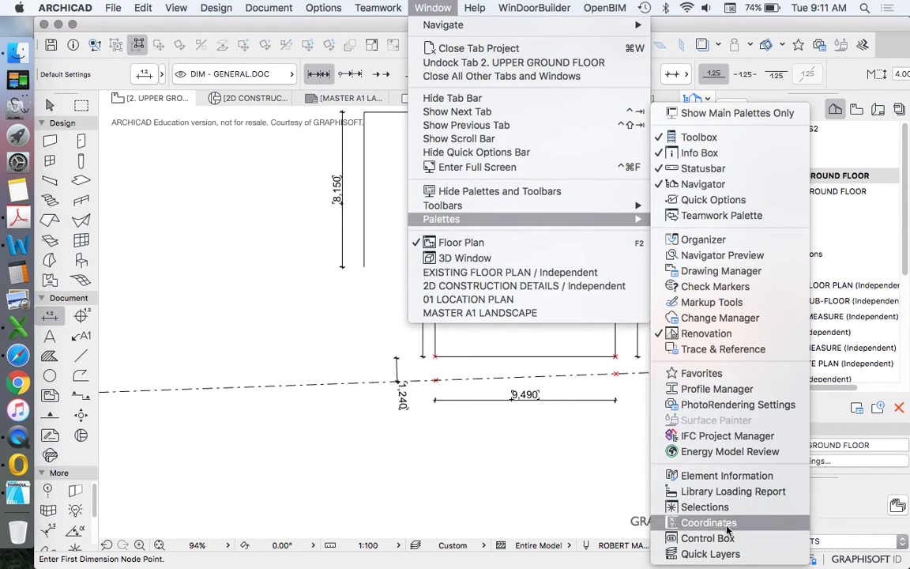
click(679, 538)
drag(291, 191, 336, 562)
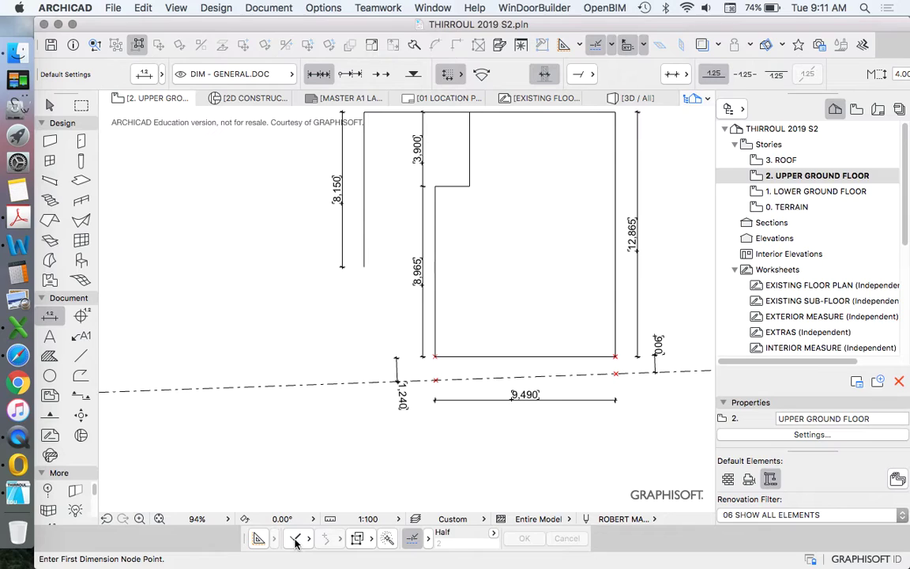
- Set the relative construction method to parallel and try it on the lower site boundary with the Dimension tool
drag(295, 539, 368, 553)
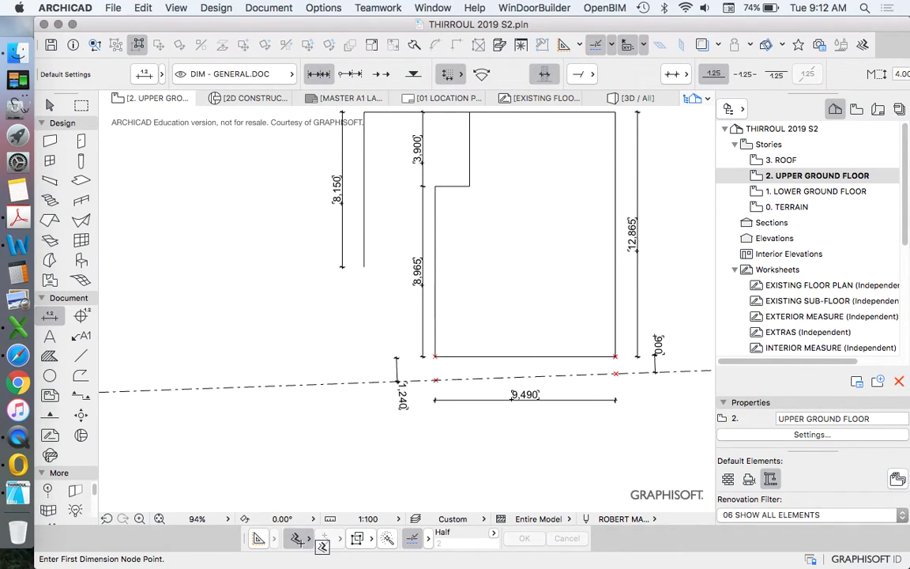
click(318, 539)
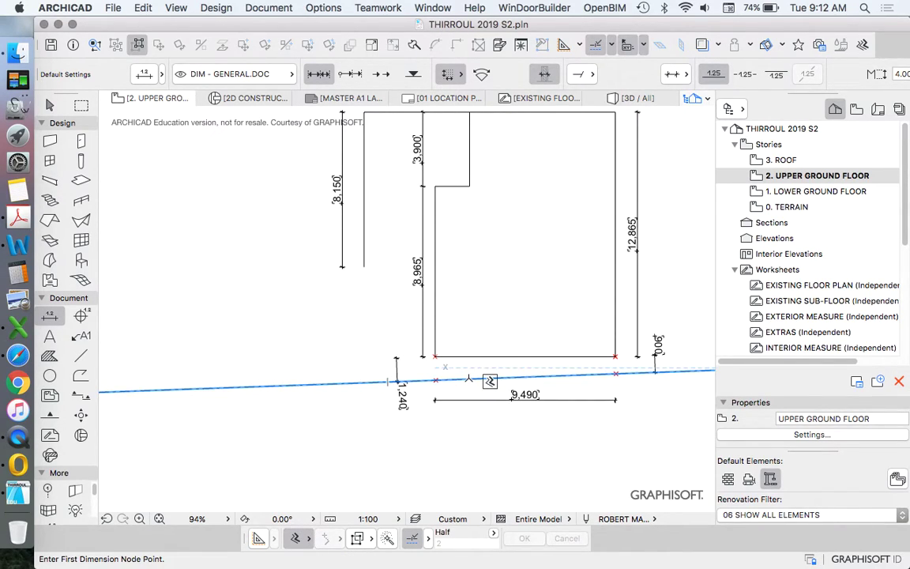
click(478, 379)
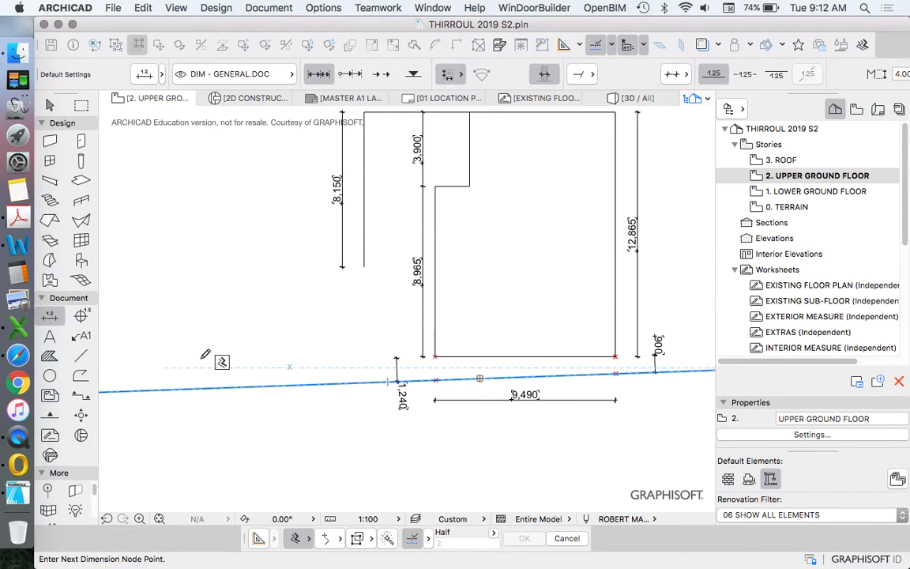
key(Escape)
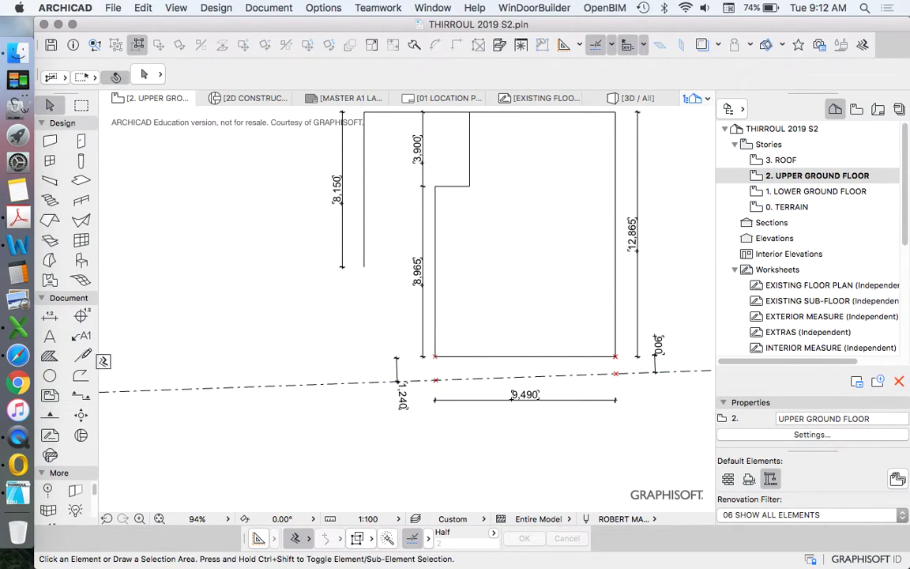
- Draw a line parallel to the lower site boundary, offset 1240 so it passes through the house outline's lower-left corner
click(80, 355)
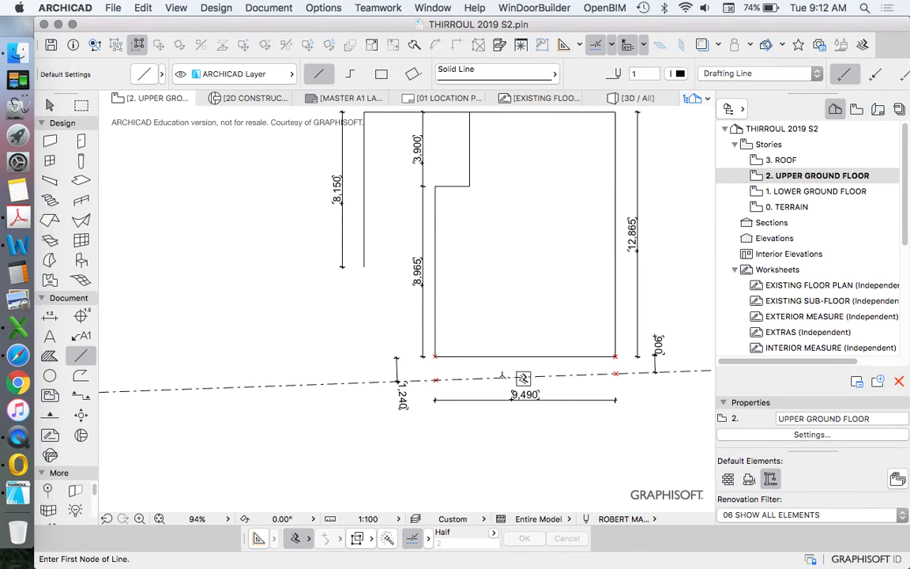
click(486, 378)
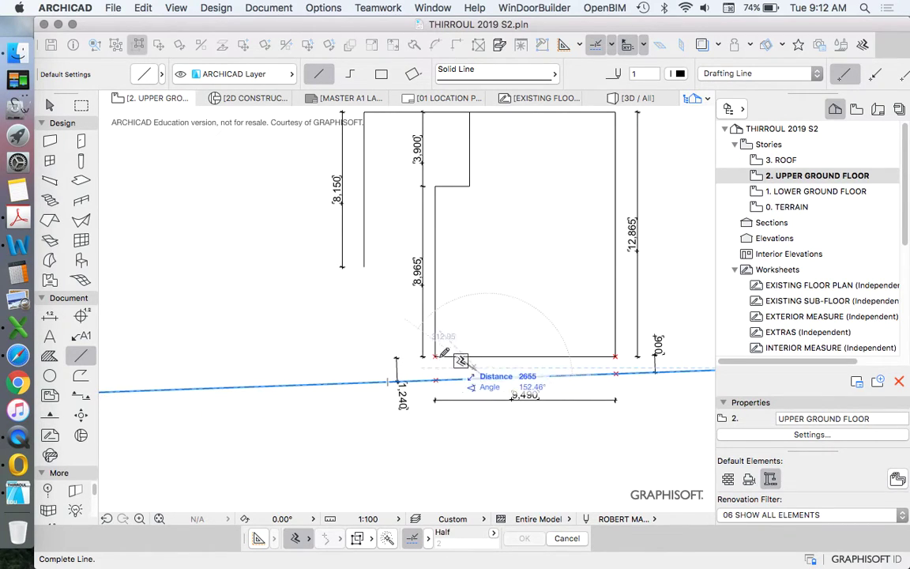
click(210, 387)
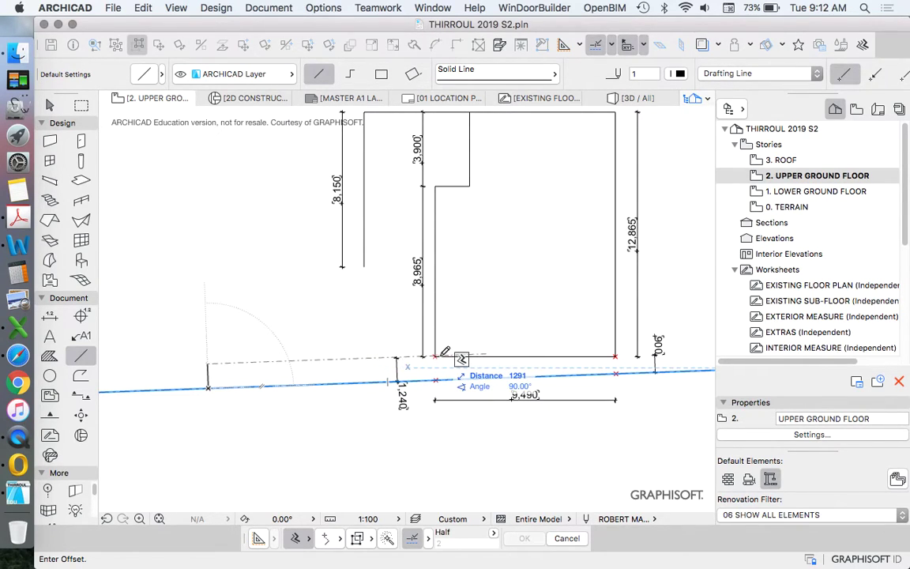
scroll(442, 348, up, 3)
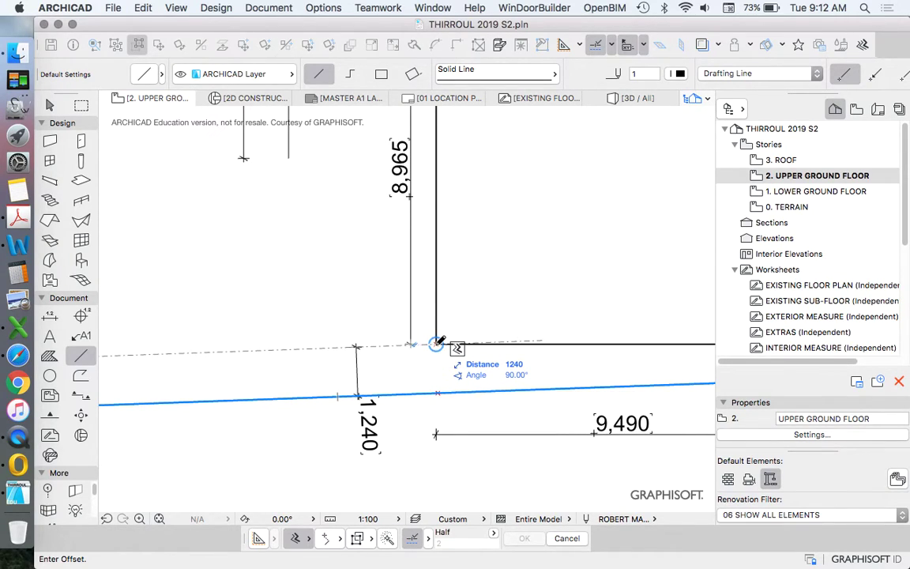
click(436, 343)
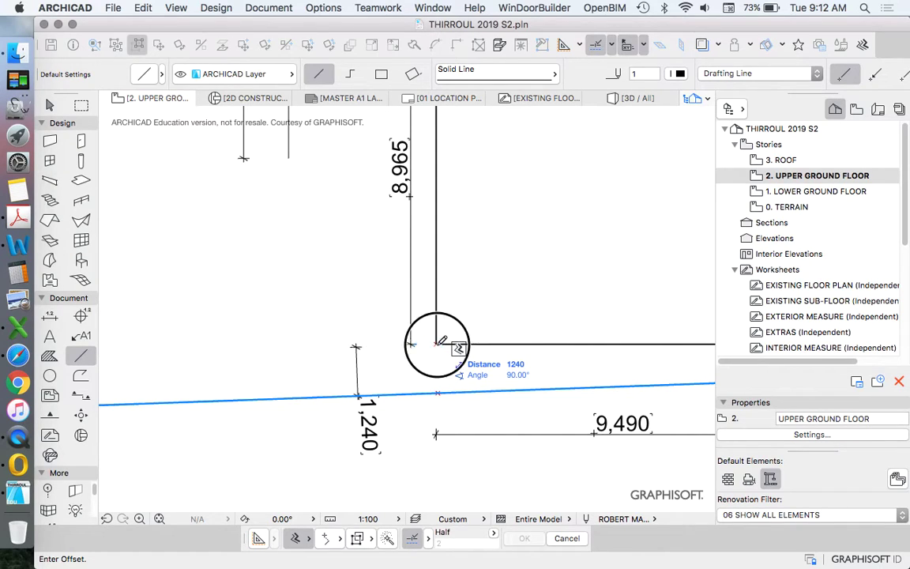
scroll(435, 344, down, 4)
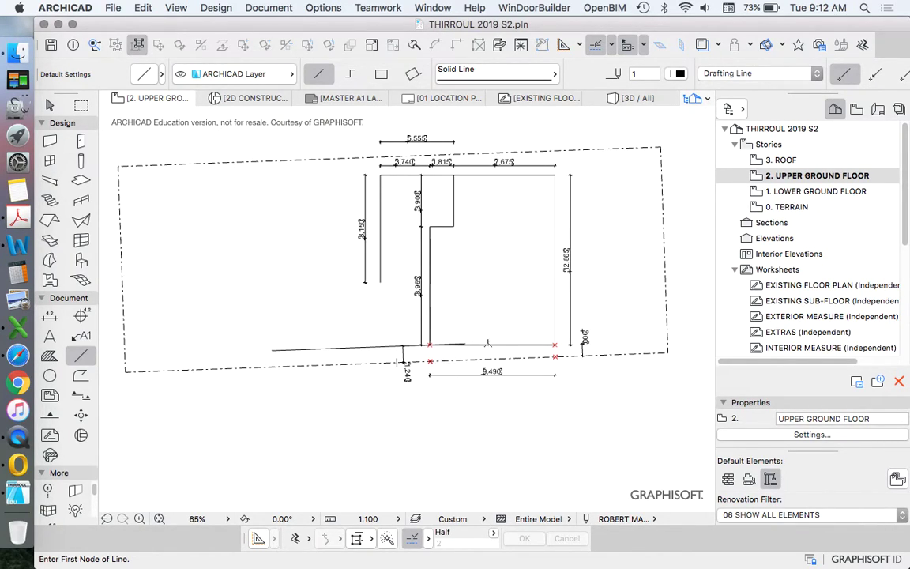
- Examine the new parallel line in relation to the outline's lower-left corner, the site boundary and the 8,150 vertical line
scroll(487, 344, up, 4)
scroll(428, 330, down, 5)
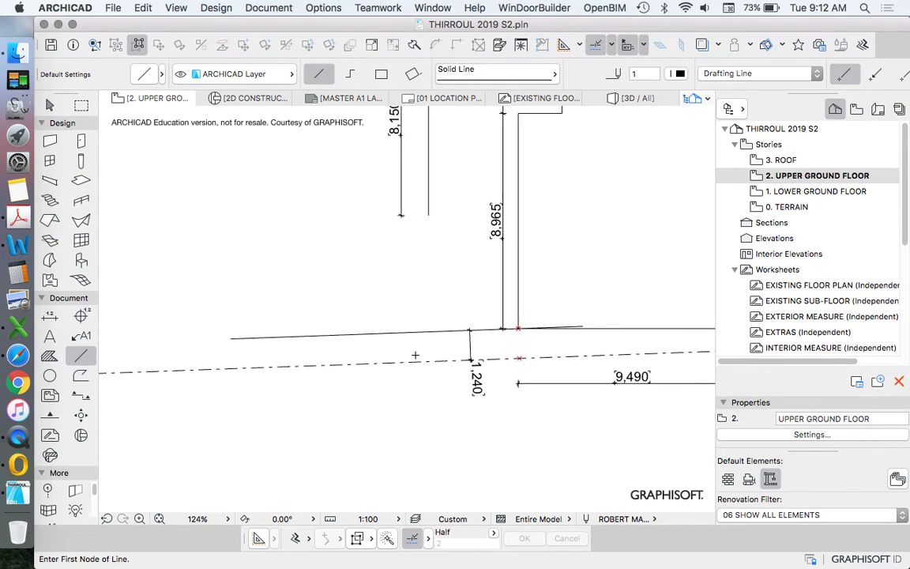
scroll(426, 354, up, 2)
scroll(426, 353, up, 3)
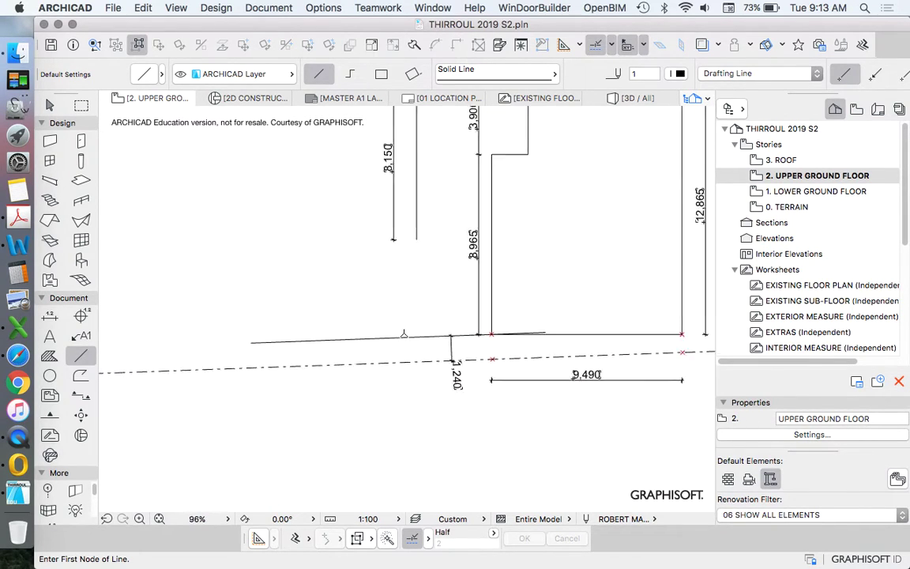
scroll(426, 339, down, 4)
scroll(427, 328, up, 2)
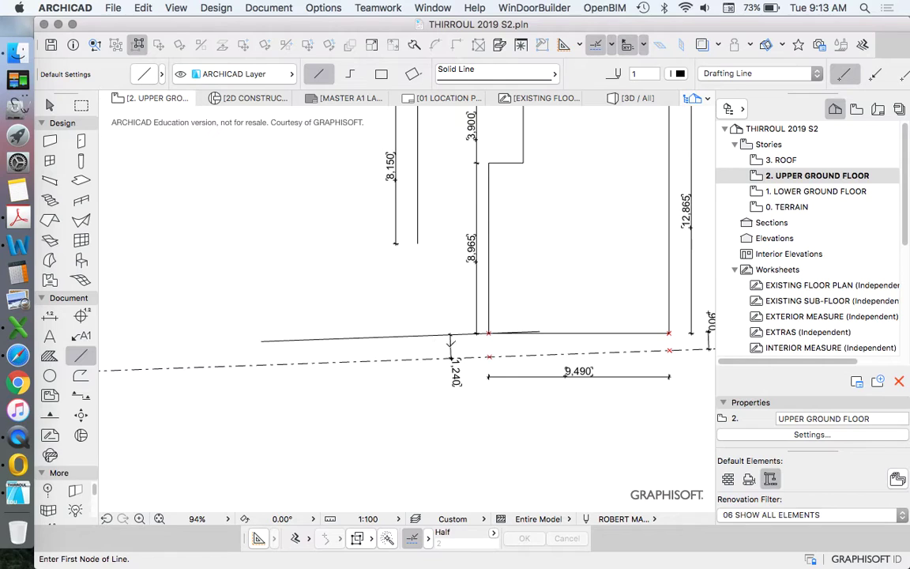
scroll(435, 340, down, 4)
scroll(435, 339, up, 4)
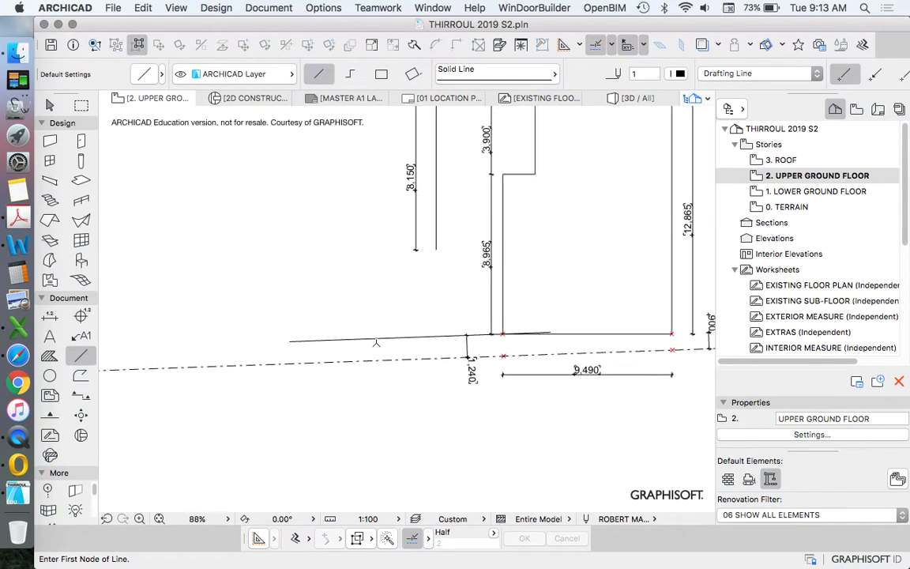
scroll(435, 339, down, 4)
- Set the pen of the new line parallel to the lower boundary to 22
click(49, 105)
scroll(396, 314, up, 3)
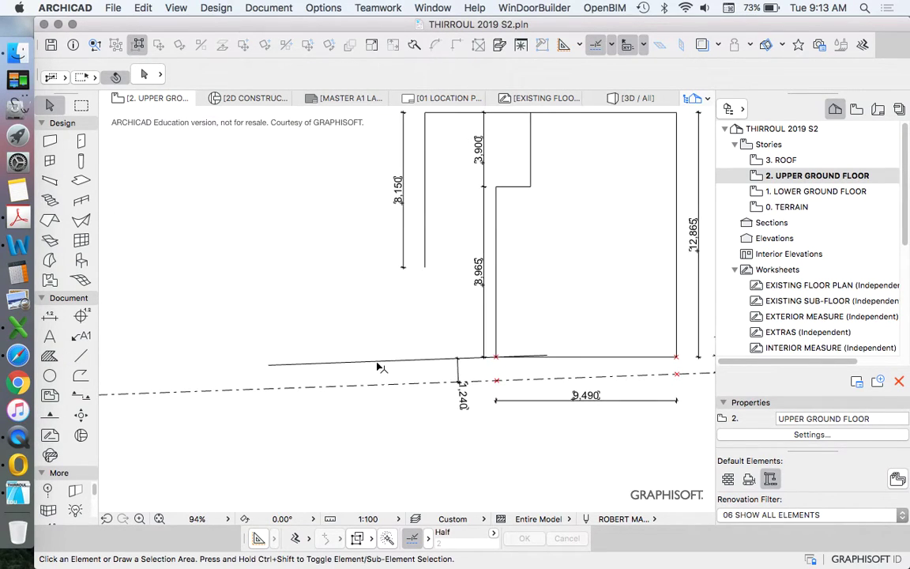
click(375, 362)
drag(678, 74, 454, 87)
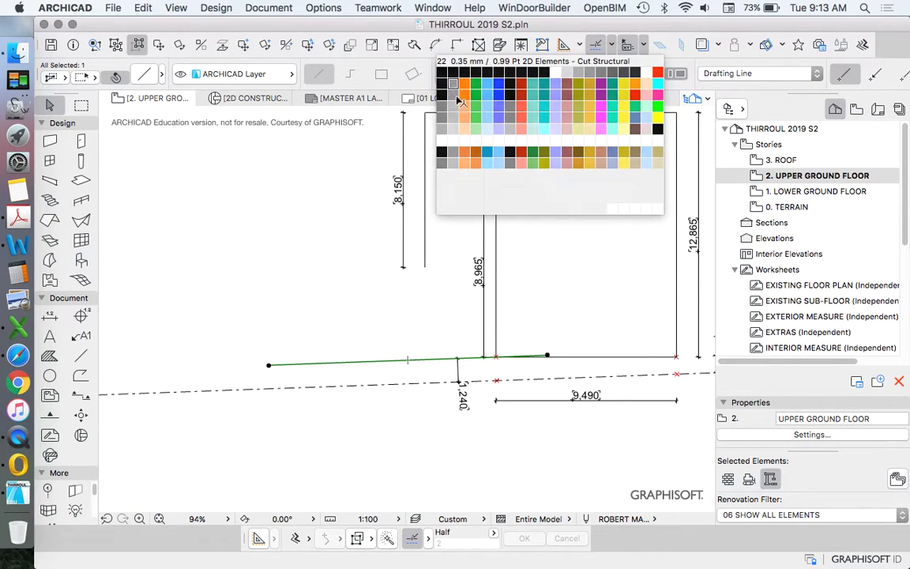
click(443, 448)
scroll(386, 375, up, 4)
scroll(417, 330, down, 4)
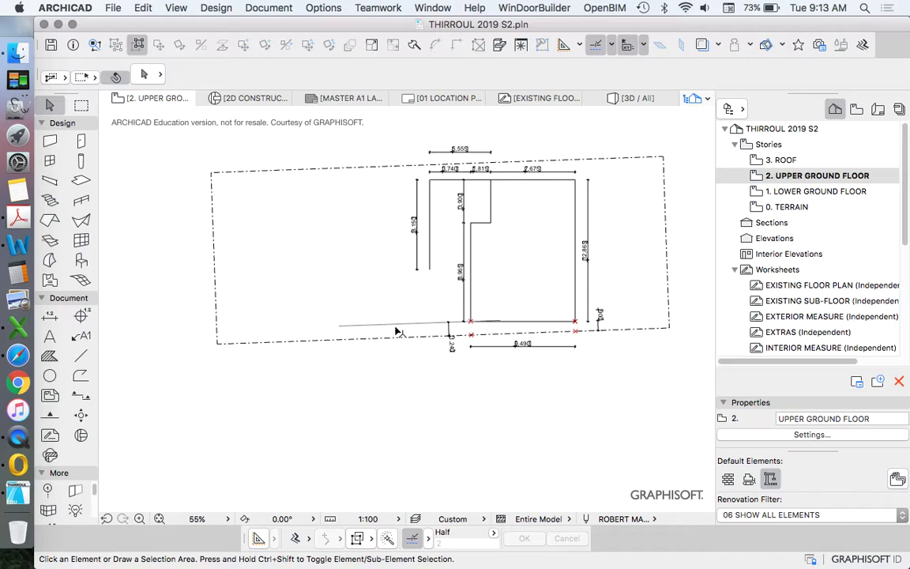
- Set the pen of the line parallel to the lower boundary to the thin grey pen 13
click(408, 326)
scroll(407, 326, up, 3)
click(424, 403)
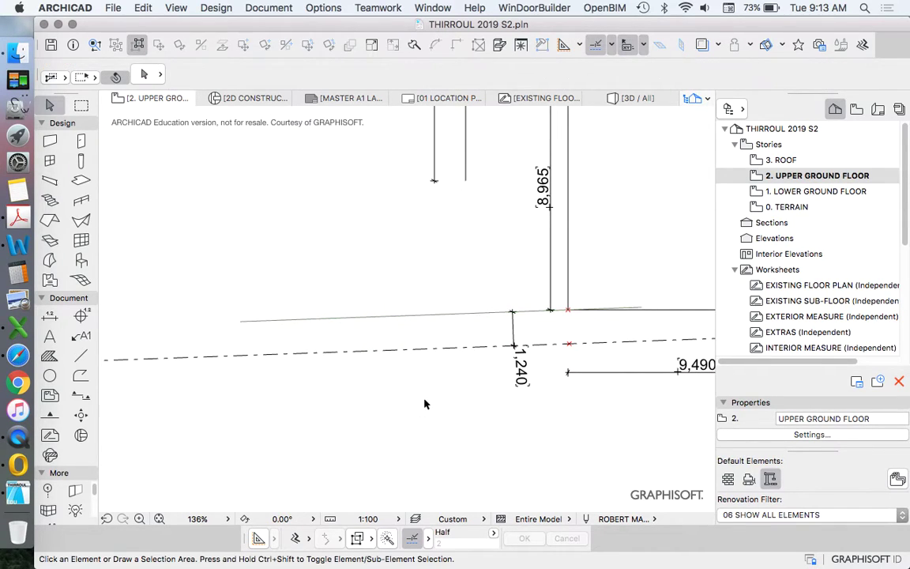
click(411, 319)
drag(675, 72, 578, 75)
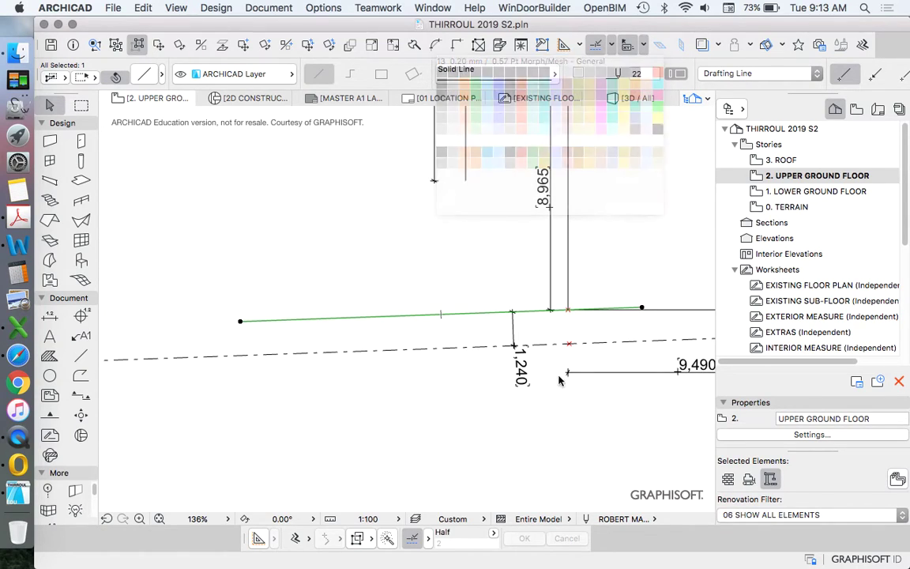
click(403, 396)
- Draw a second line parallel to the grey line, offset 4875 above it using the parallel relative construction method
scroll(442, 328, down, 5)
scroll(506, 321, up, 4)
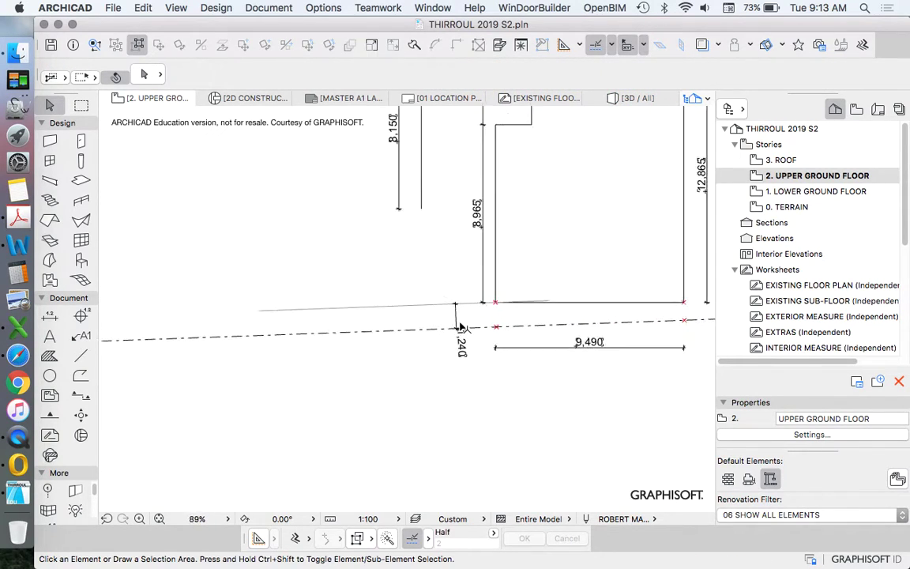
scroll(394, 301, down, 5)
scroll(386, 317, up, 3)
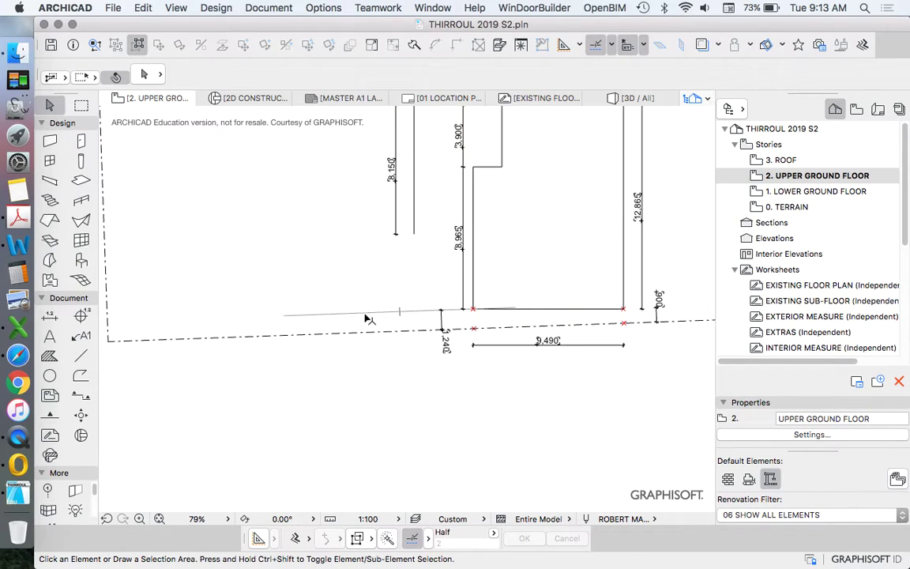
scroll(381, 308, down, 3)
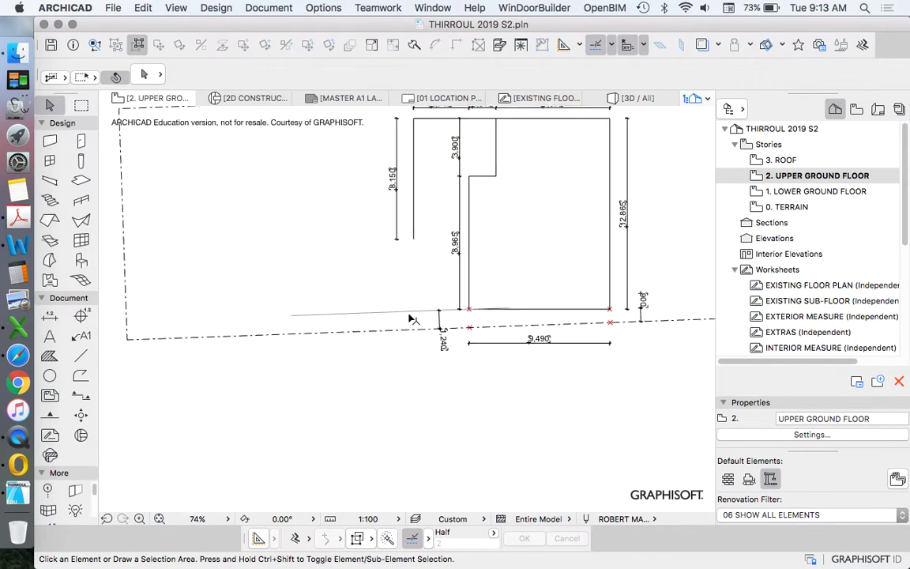
click(360, 315)
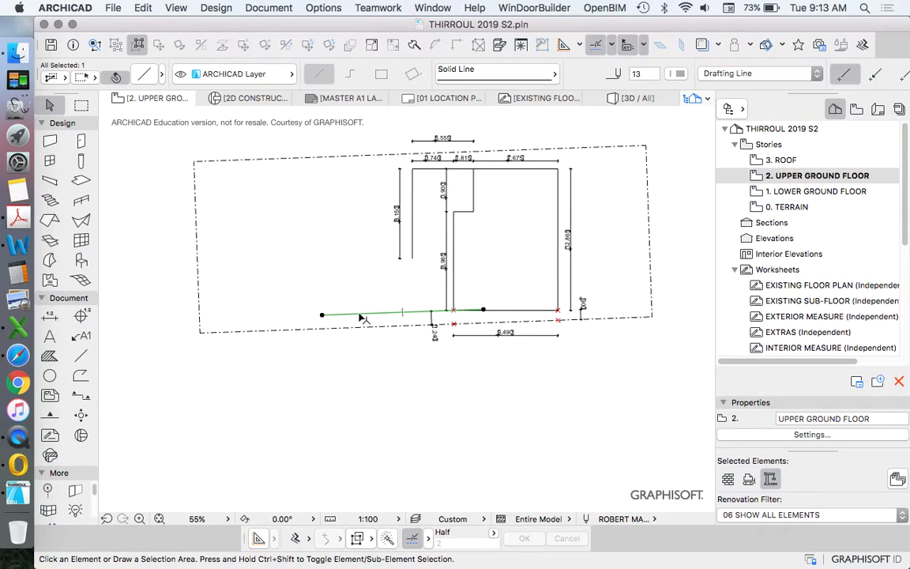
click(81, 357)
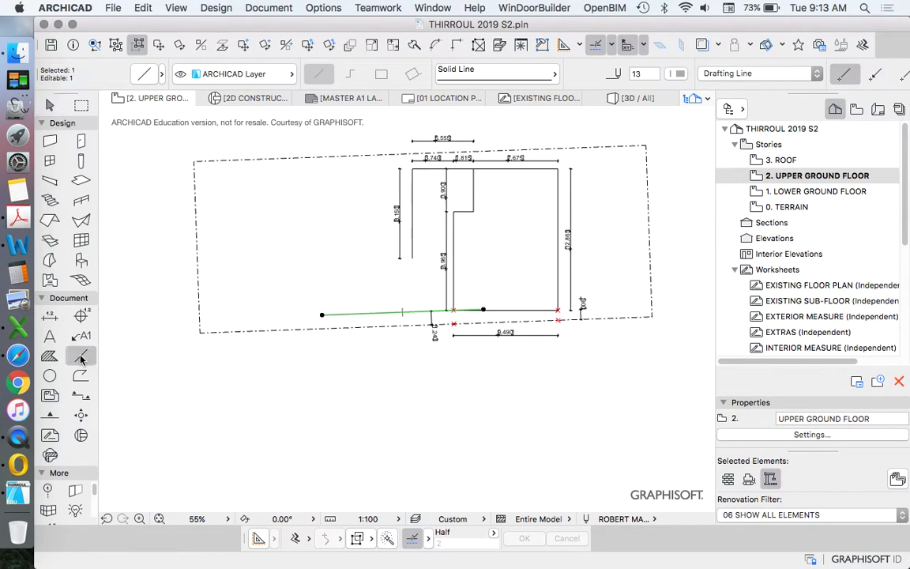
click(296, 537)
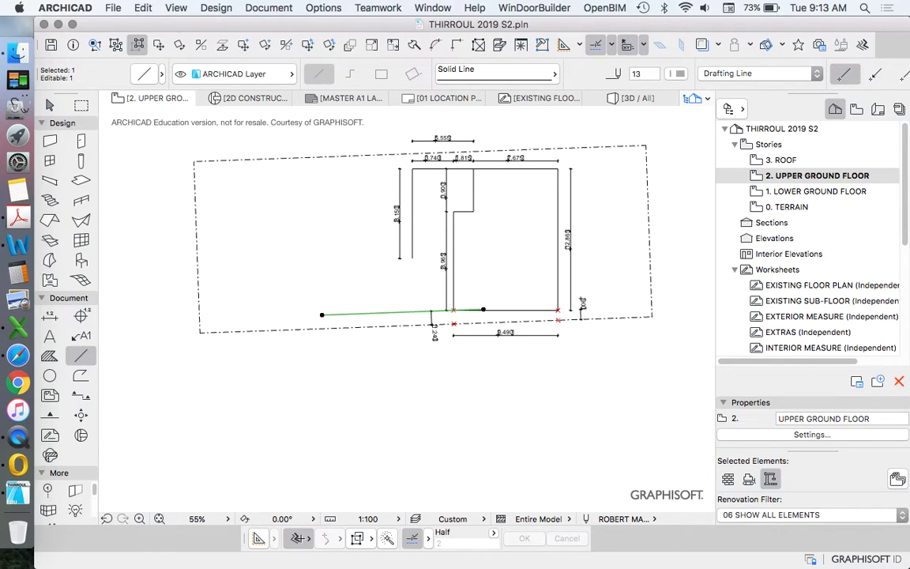
click(359, 313)
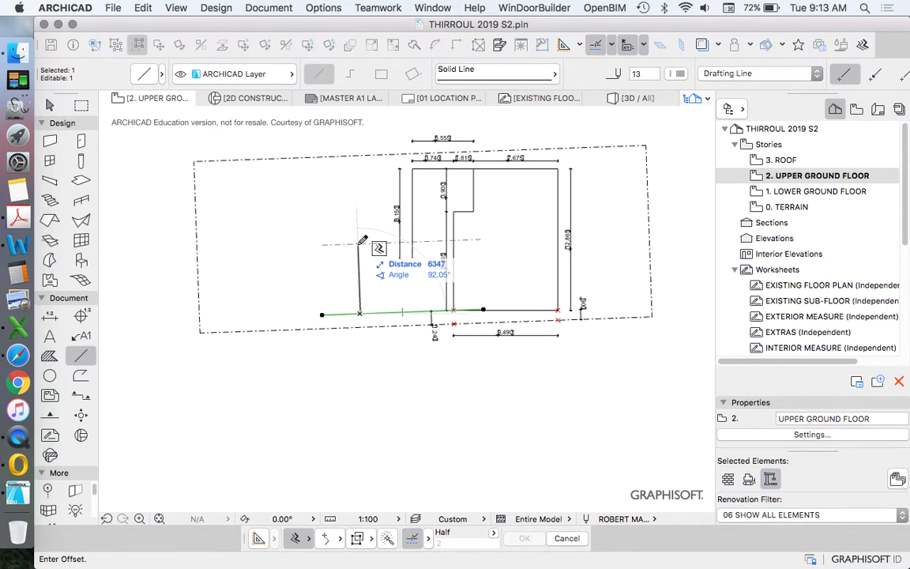
scroll(356, 238, up, 3)
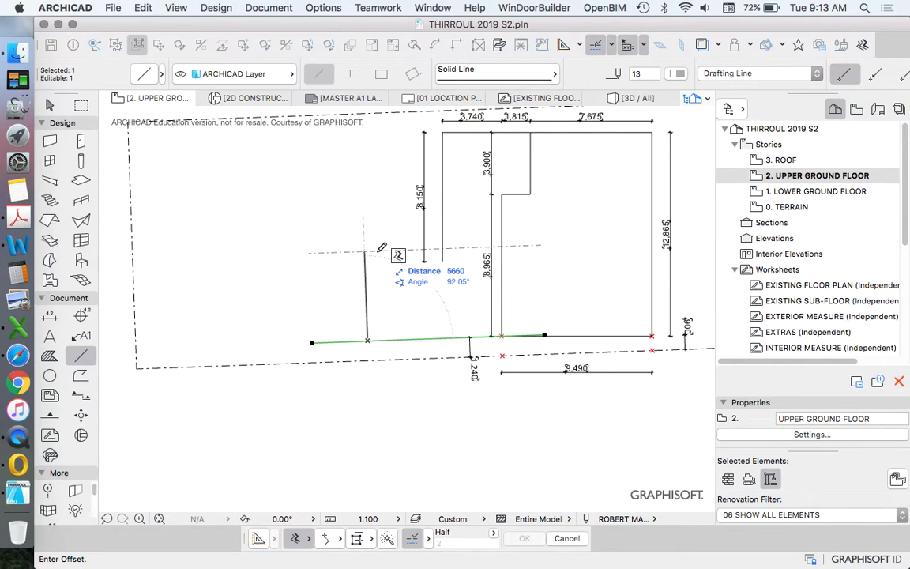
text(4)
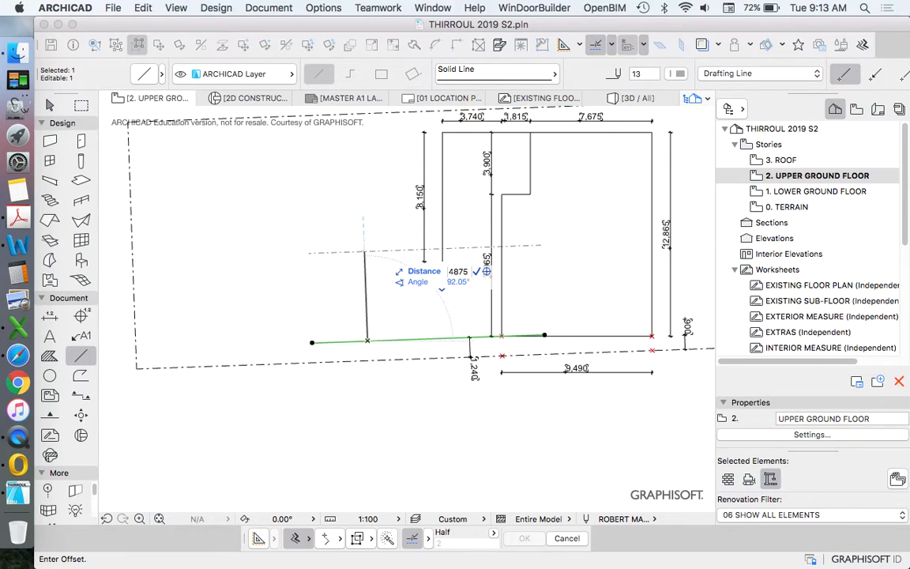
text(875)
key(Return)
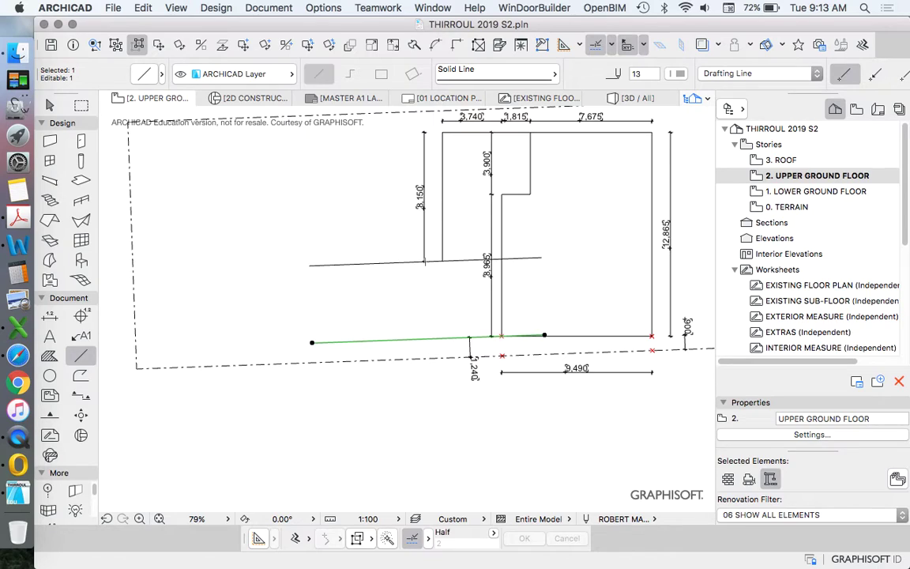
key(Escape)
key(Escape)
- Pick up the settings of the lower grey line and transfer its pen 13 to the upper parallel line
scroll(451, 292, up, 2)
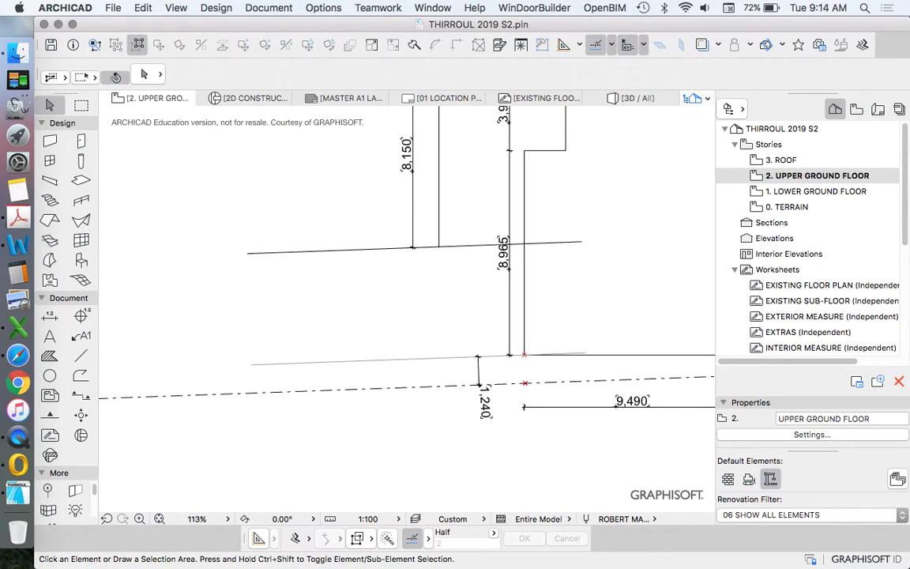
click(466, 245)
key(Escape)
click(82, 355)
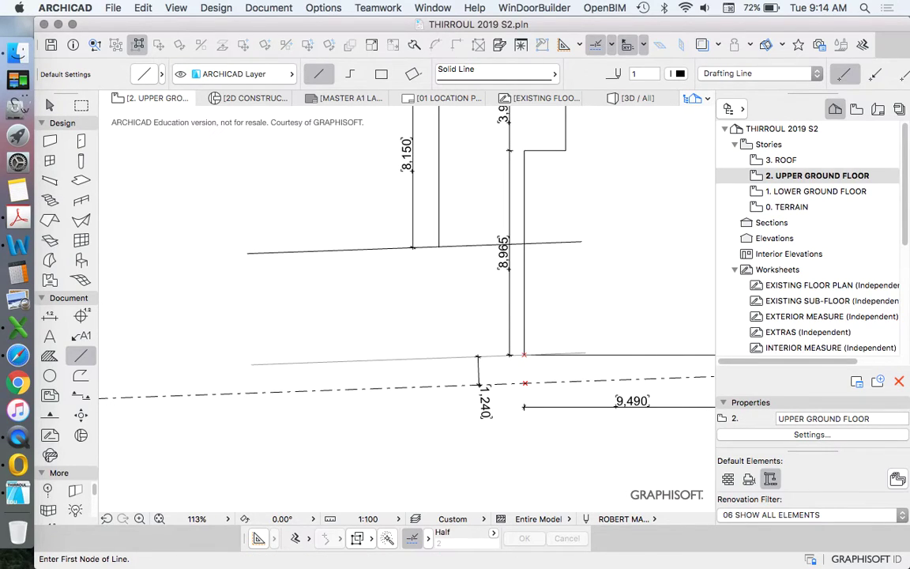
key(Escape)
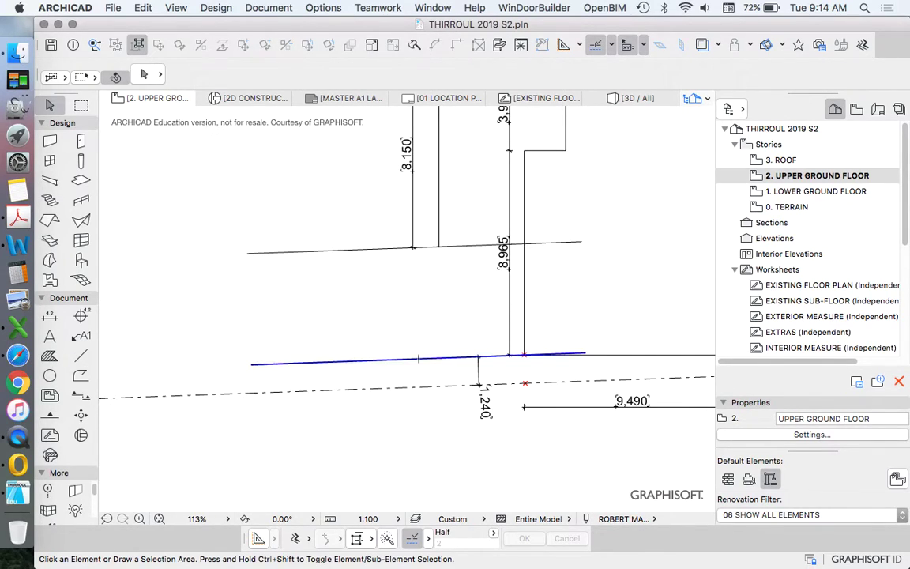
alt+click(381, 359)
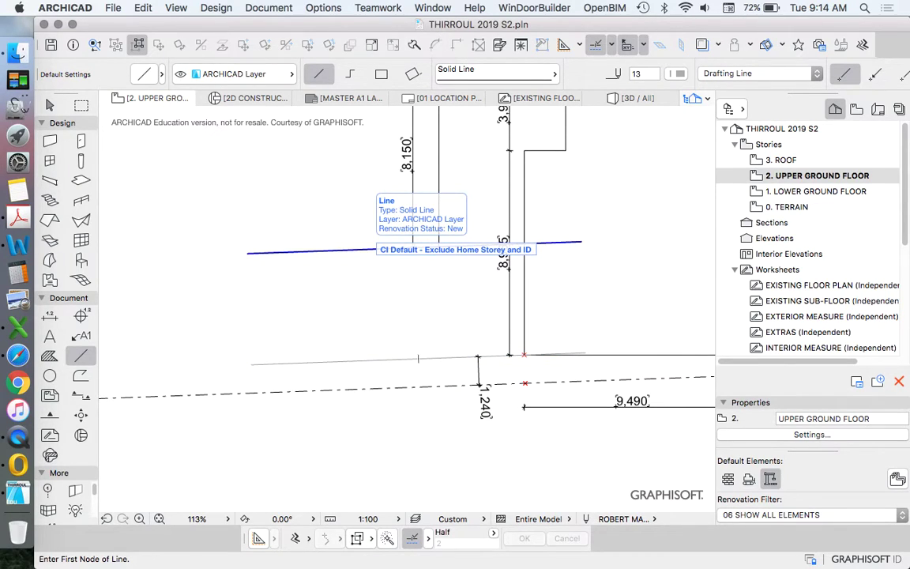
scroll(432, 257, down, 4)
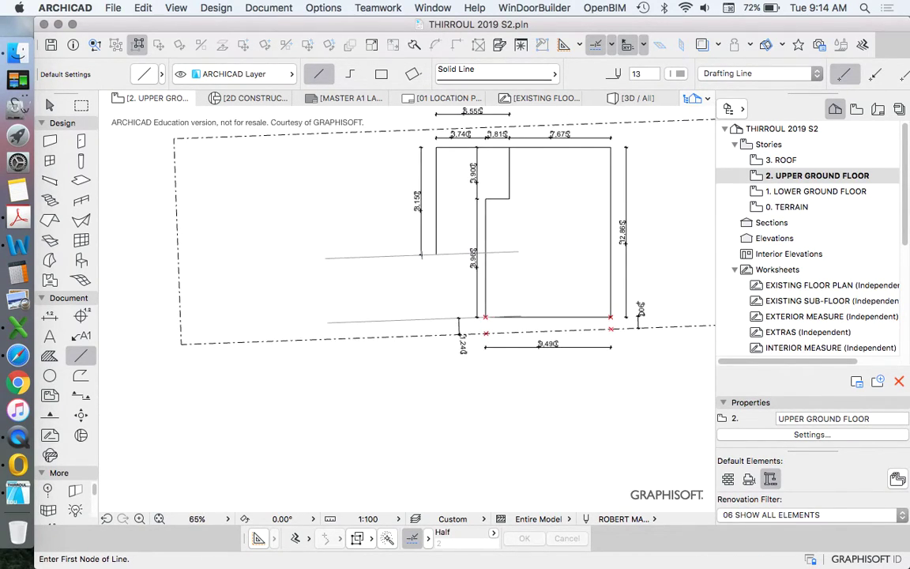
scroll(450, 223, up, 4)
scroll(450, 222, down, 2)
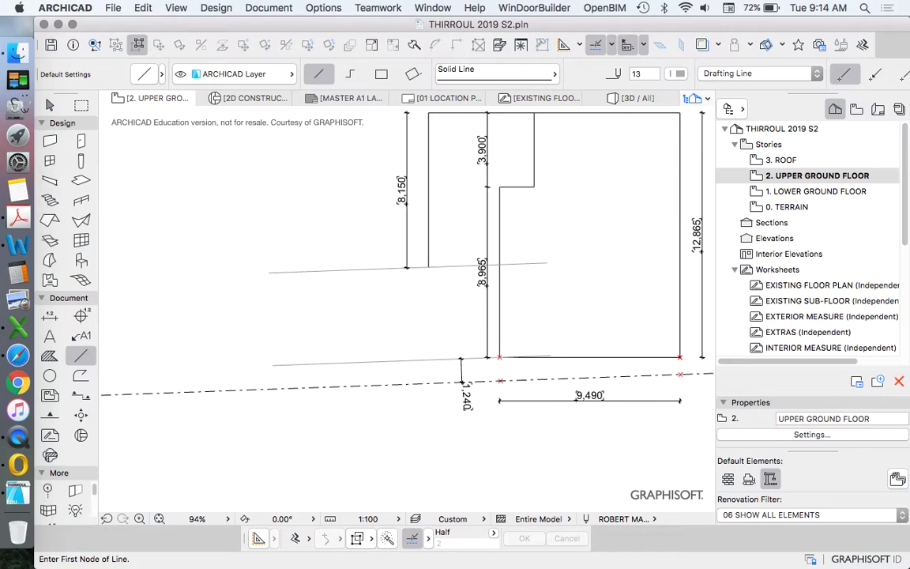
scroll(424, 401, up, 2)
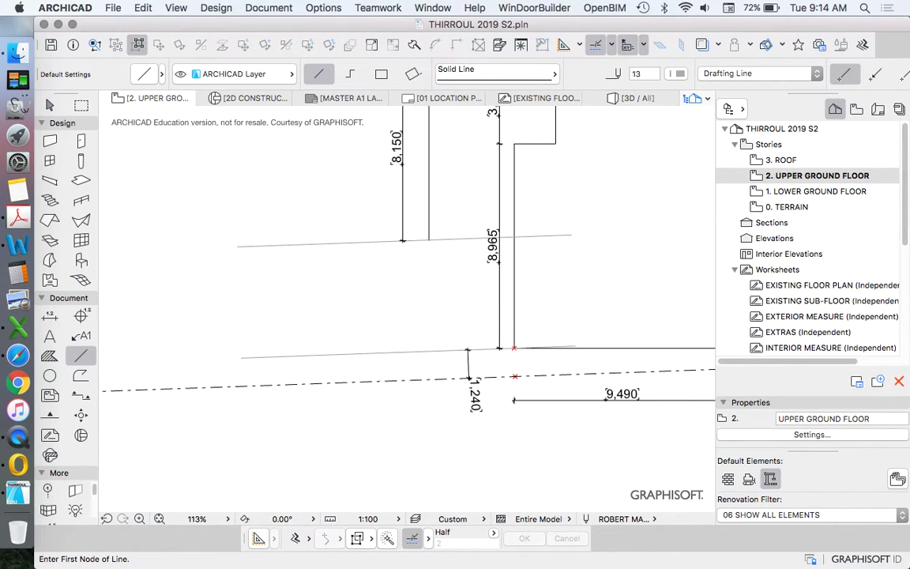
key(Escape)
- Pick up the line settings, including pen 4, from the vertical outline edge rising from the corner on the lower grey line
scroll(476, 245, down, 2)
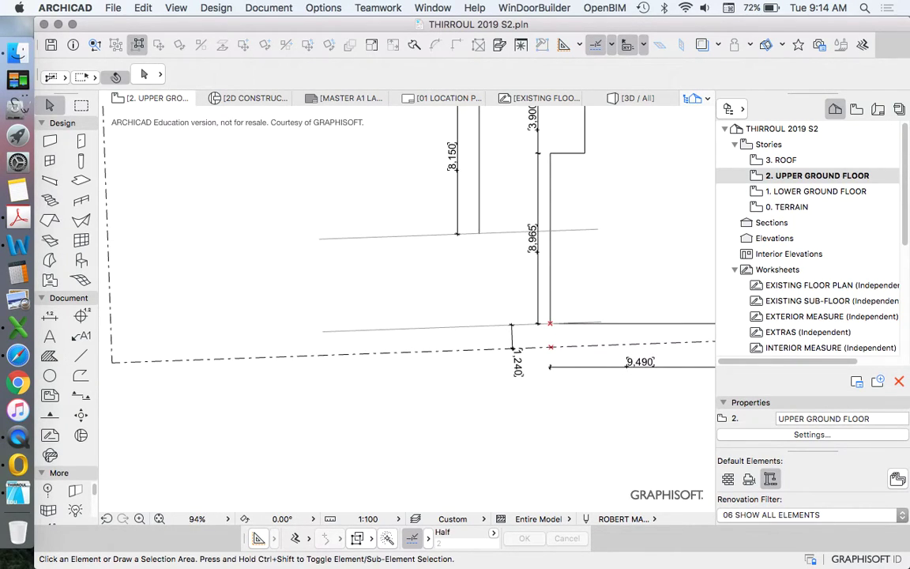
scroll(510, 328, up, 8)
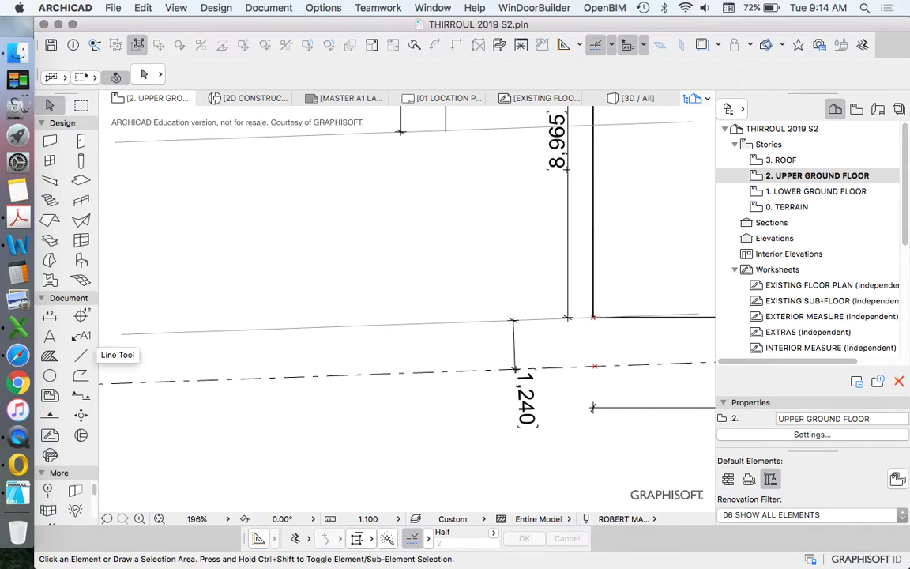
click(80, 356)
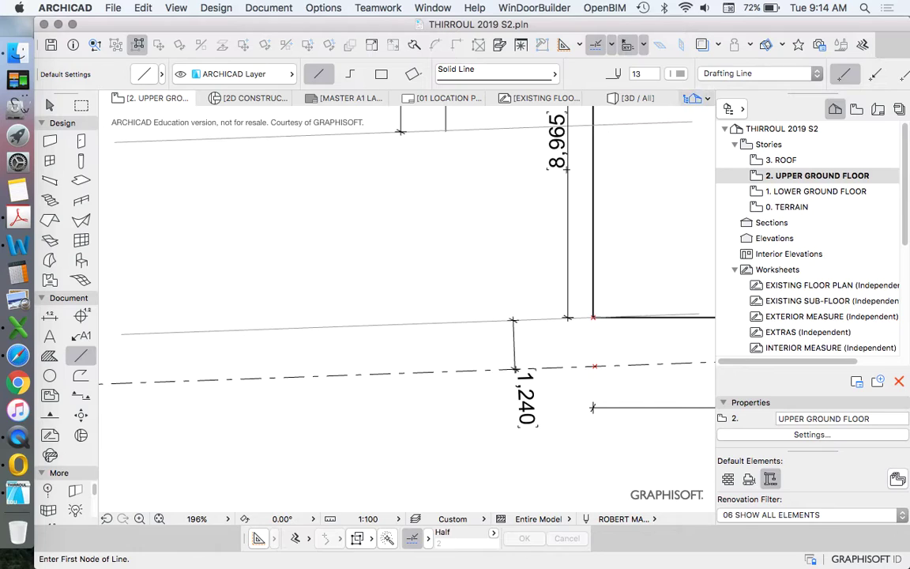
click(677, 73)
click(441, 72)
key(Escape)
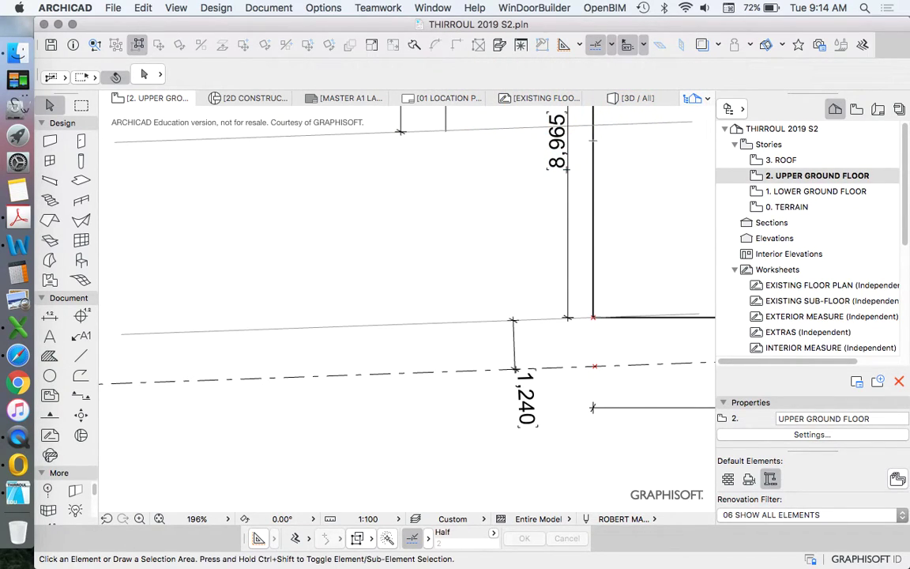
alt+click(593, 229)
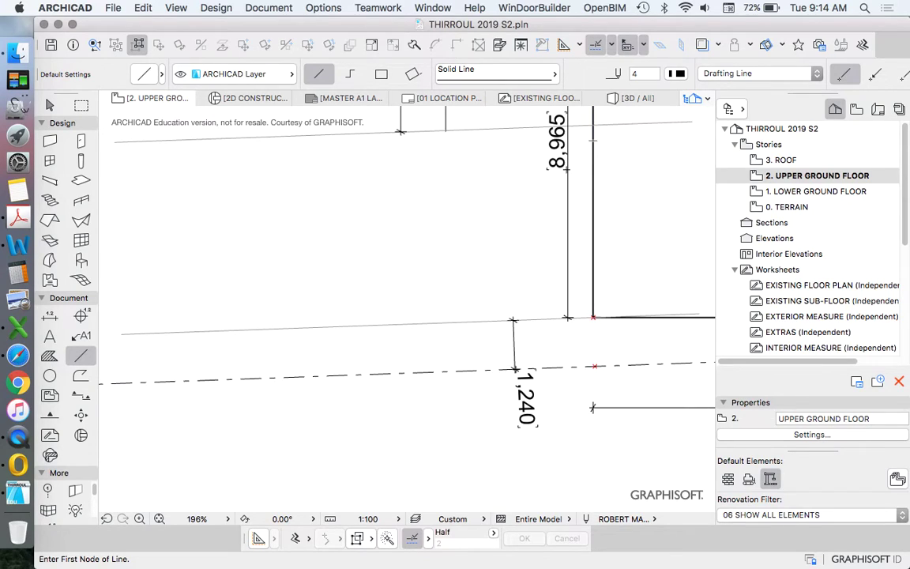
- Draw a 6020 outline line from the lower outline corner leftwards along the lower grey construction line
scroll(599, 322, up, 5)
scroll(591, 308, down, 5)
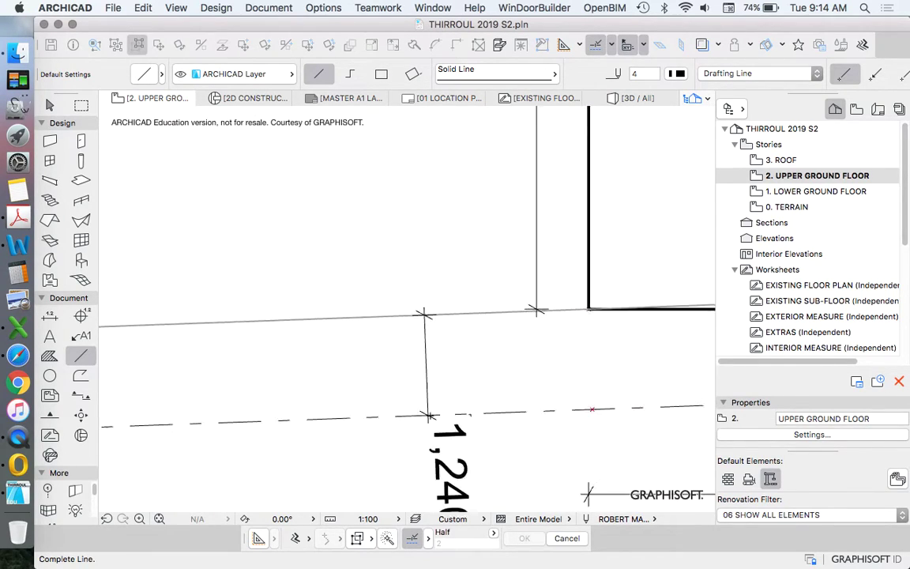
click(593, 305)
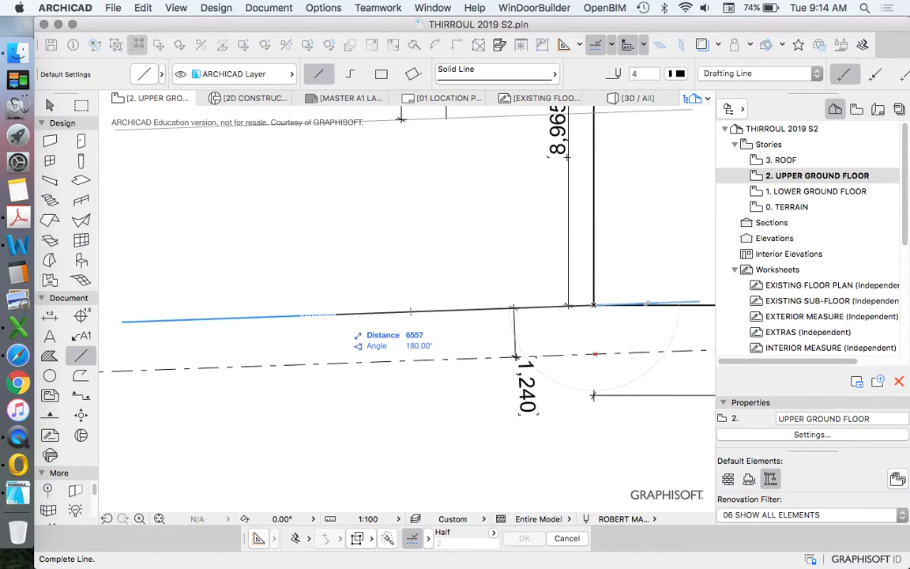
text(6020)
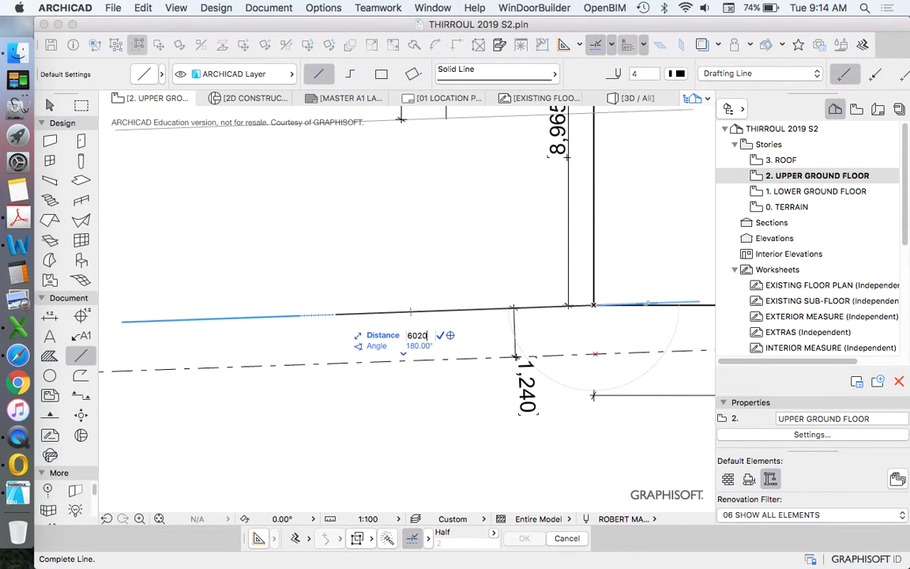
key(Return)
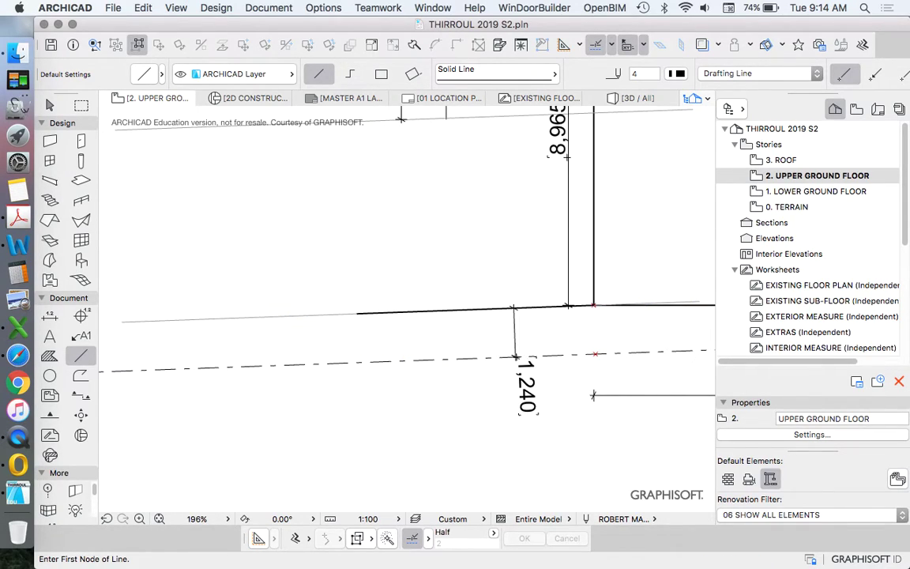
click(357, 313)
scroll(356, 330, down, 4)
scroll(356, 286, up, 5)
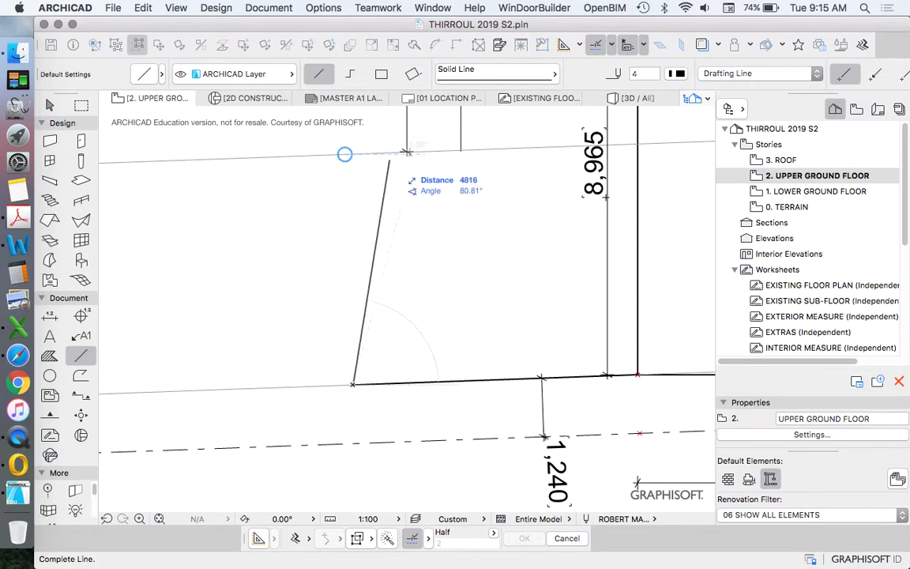
scroll(345, 154, down, 3)
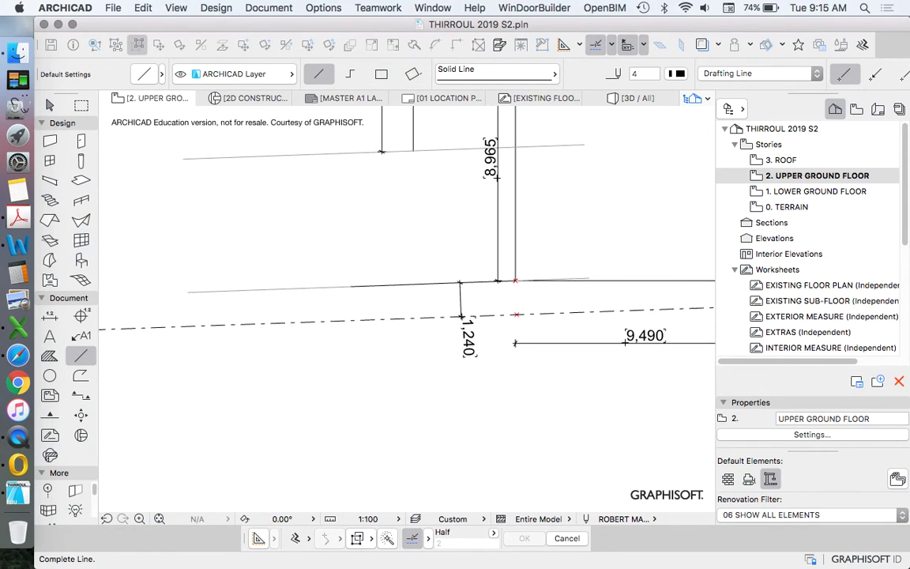
key(Escape)
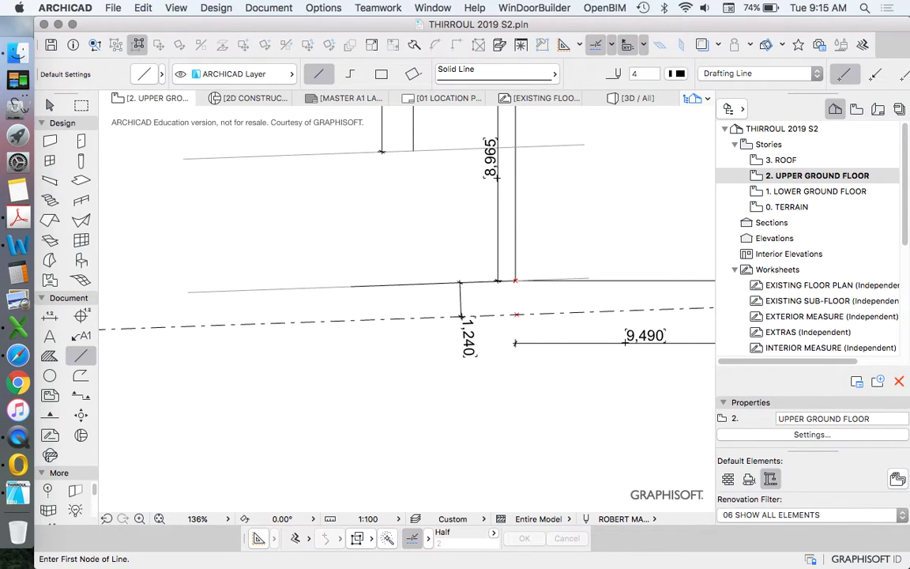
- Turn off Snap Guides and try to draw a perpendicular line from the 6020 line's free end to the upper grey line
click(176, 7)
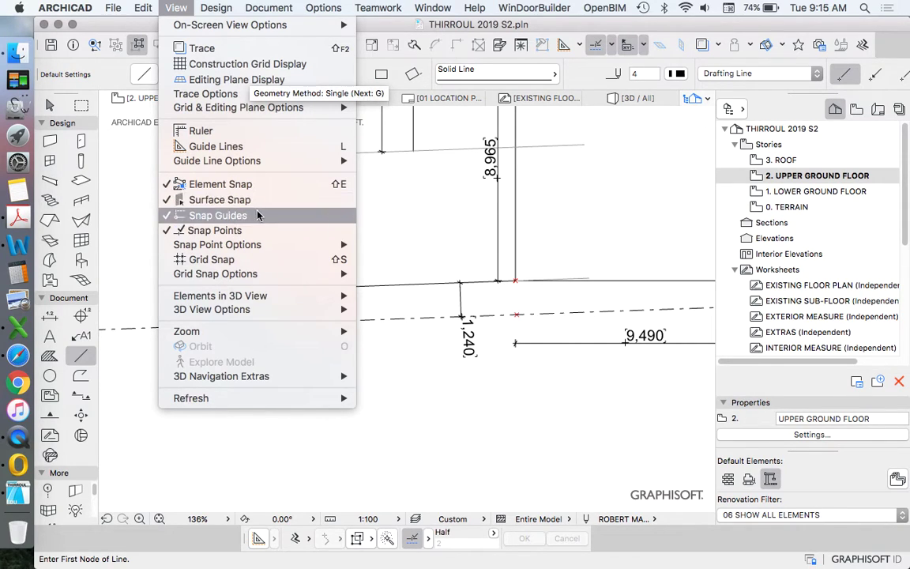
click(222, 217)
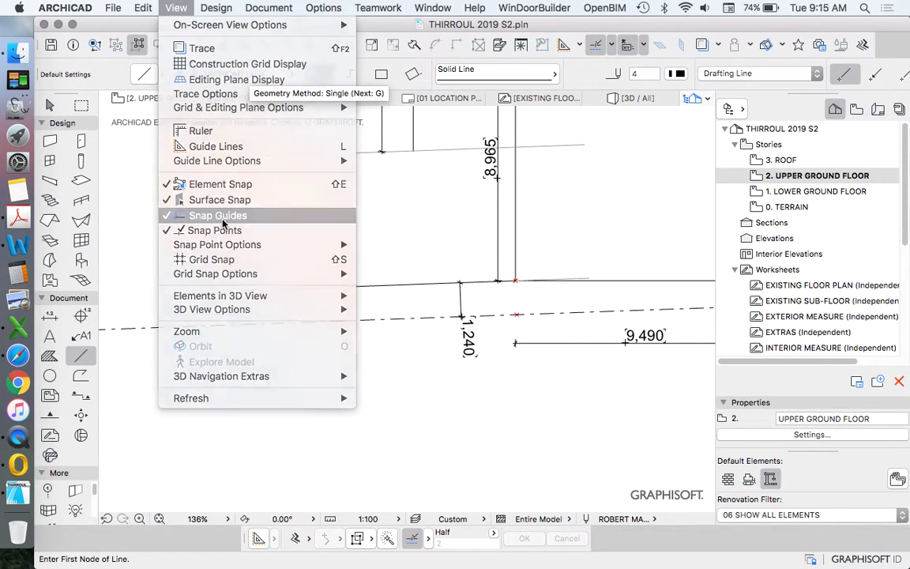
scroll(416, 253, up, 2)
click(338, 292)
scroll(324, 258, down, 2)
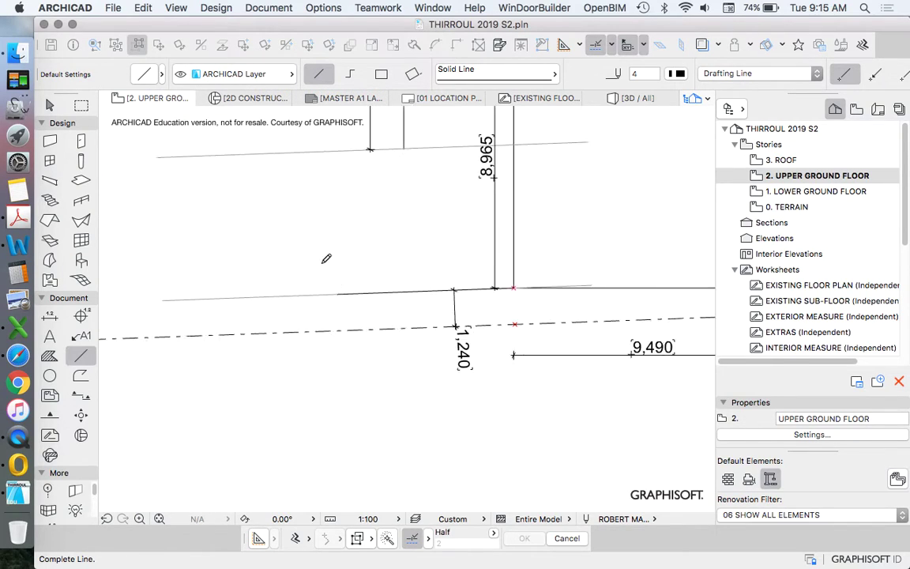
scroll(324, 258, up, 3)
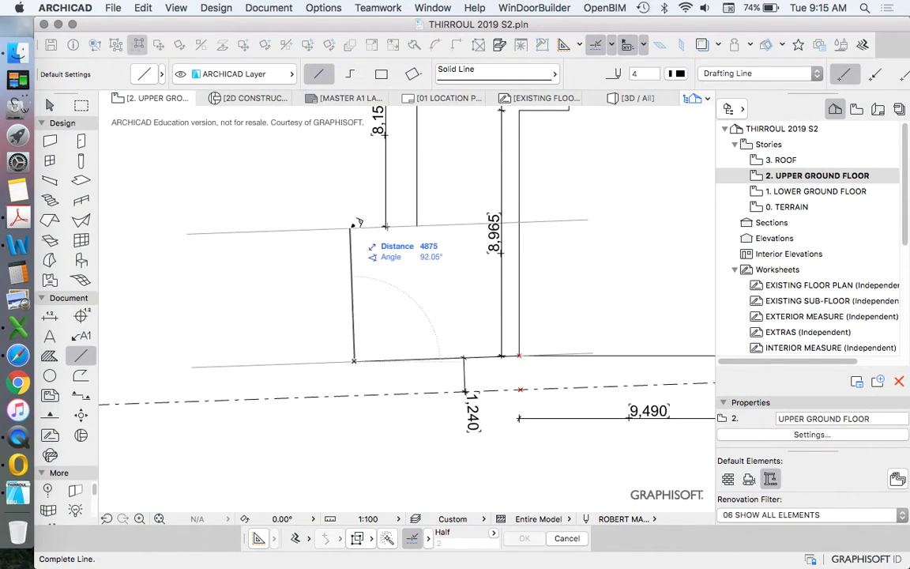
scroll(323, 312, down, 3)
scroll(343, 270, up, 3)
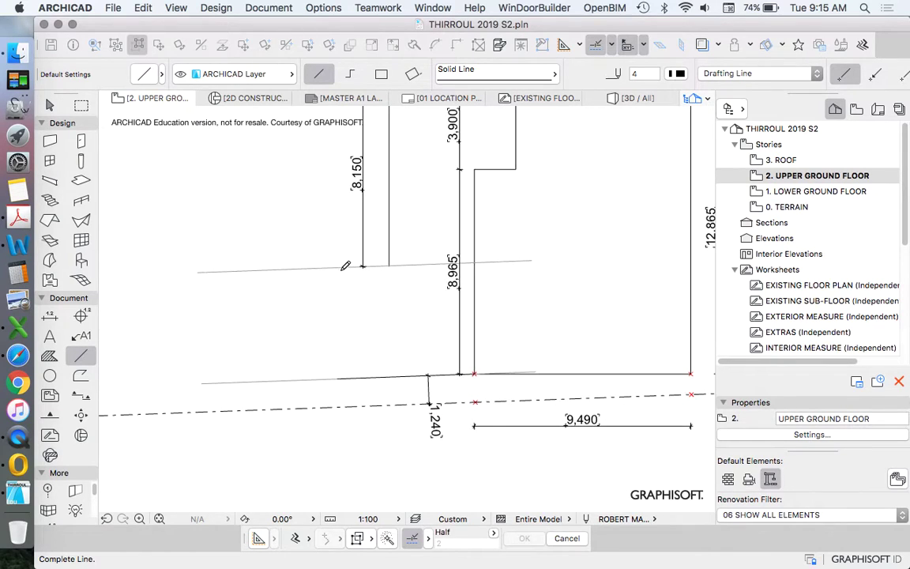
key(Escape)
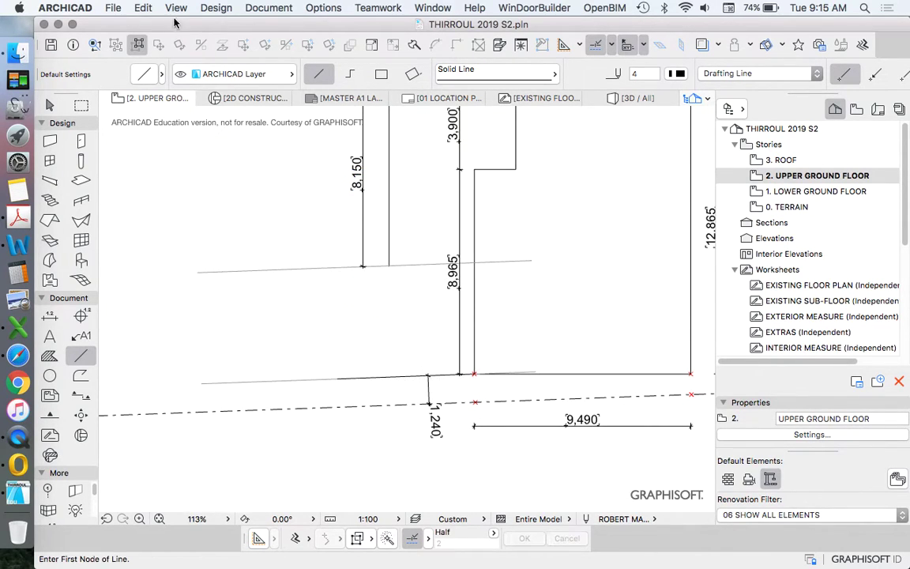
- Turn Snap Guides back on and draw a line about 4875 long from the 6020 line's free end, perpendicular to the upper grey line
click(176, 8)
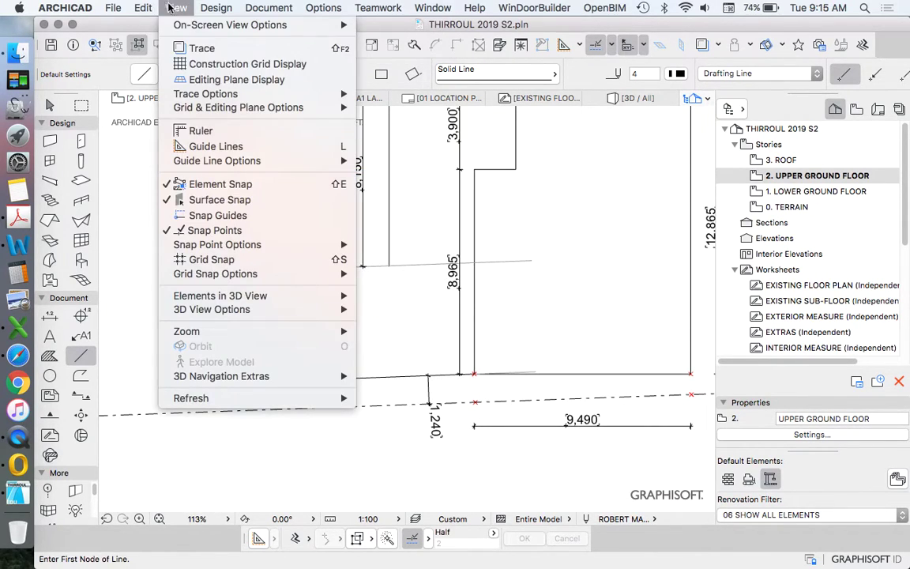
click(210, 216)
click(337, 373)
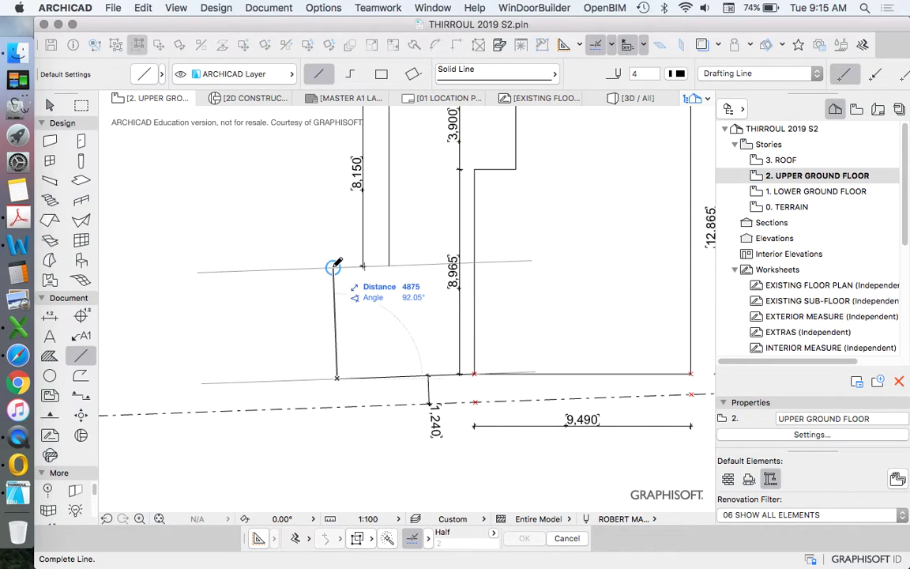
click(333, 268)
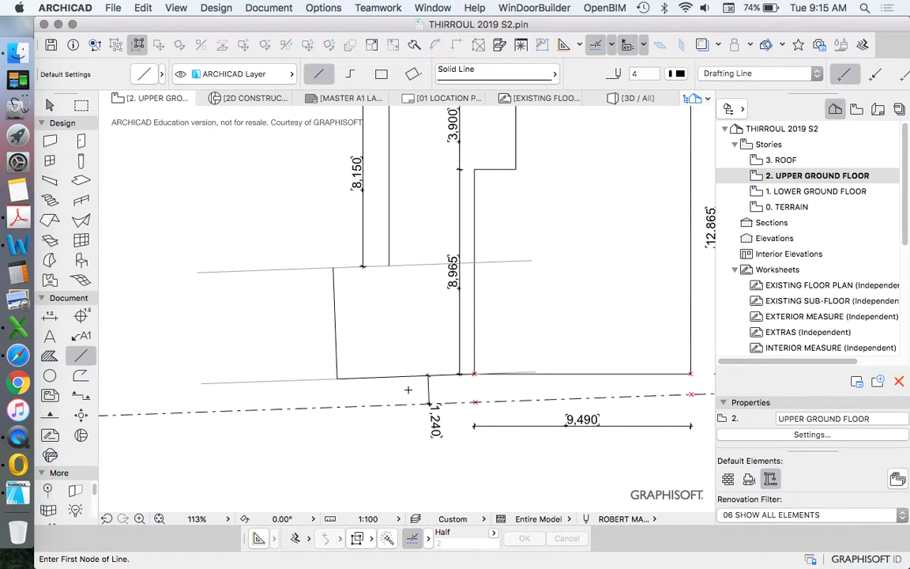
scroll(343, 296, down, 5)
scroll(343, 296, up, 5)
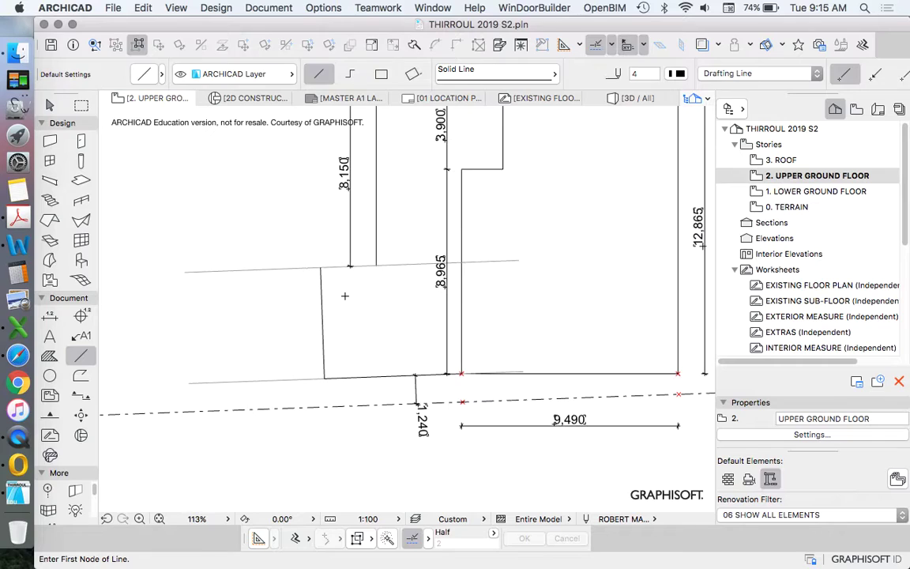
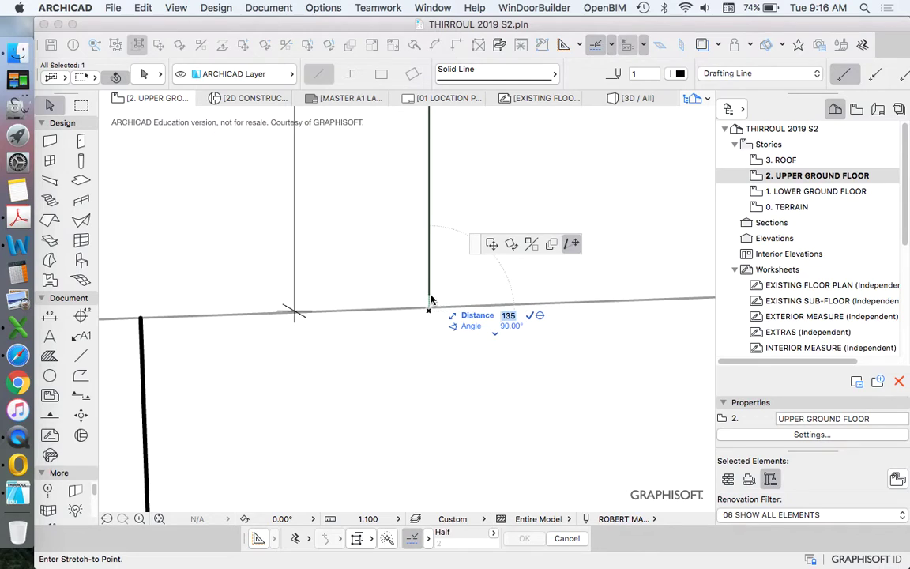
- Shorten the vertical outline line above the upper grey line by stretching its lower end 30 upward
text(30)
key(Return)
scroll(294, 312, up, 5)
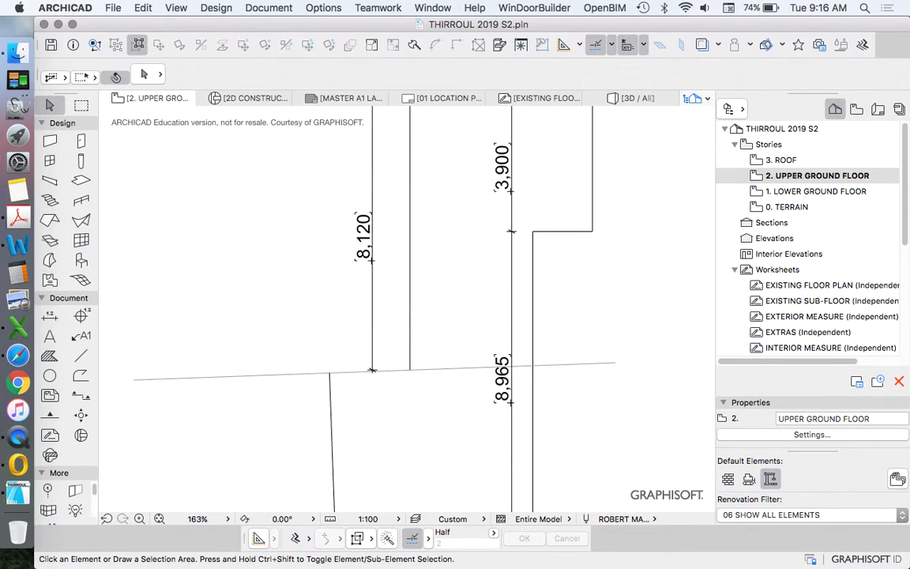
- Draw a pen 4 line about 2452 long along the upper grey line, from the perpendicular line's top to the shortened vertical line
scroll(329, 402, up, 2)
alt+click(331, 402)
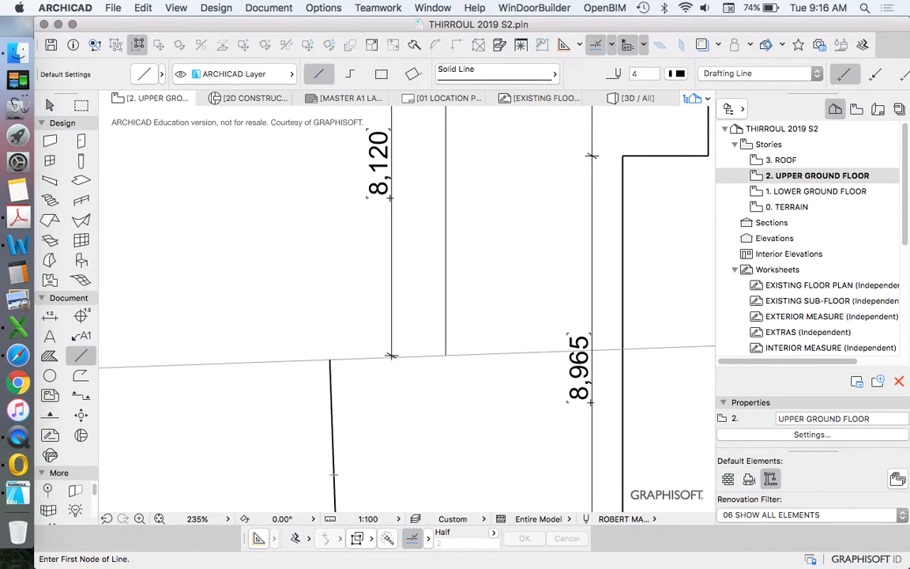
click(329, 359)
scroll(447, 359, up, 10)
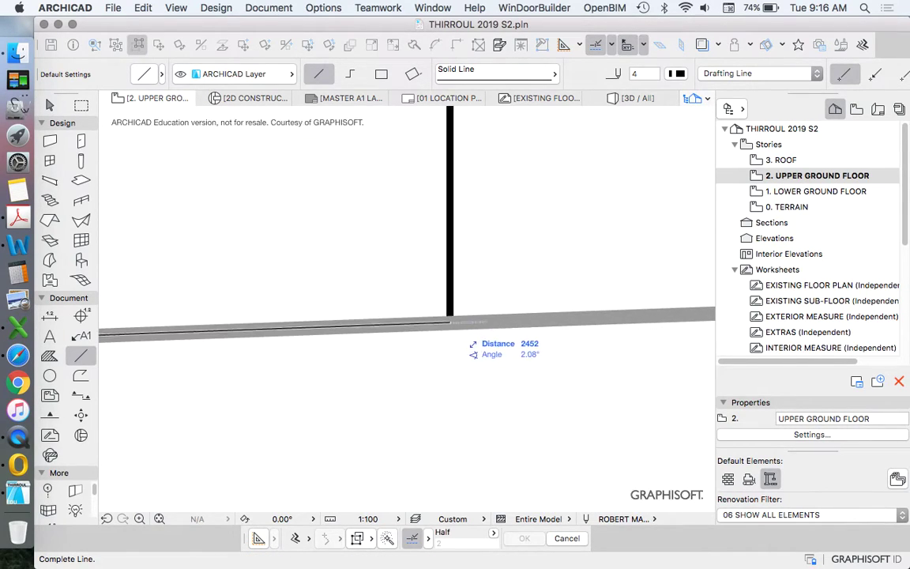
click(450, 322)
scroll(450, 322, down, 10)
key(Escape)
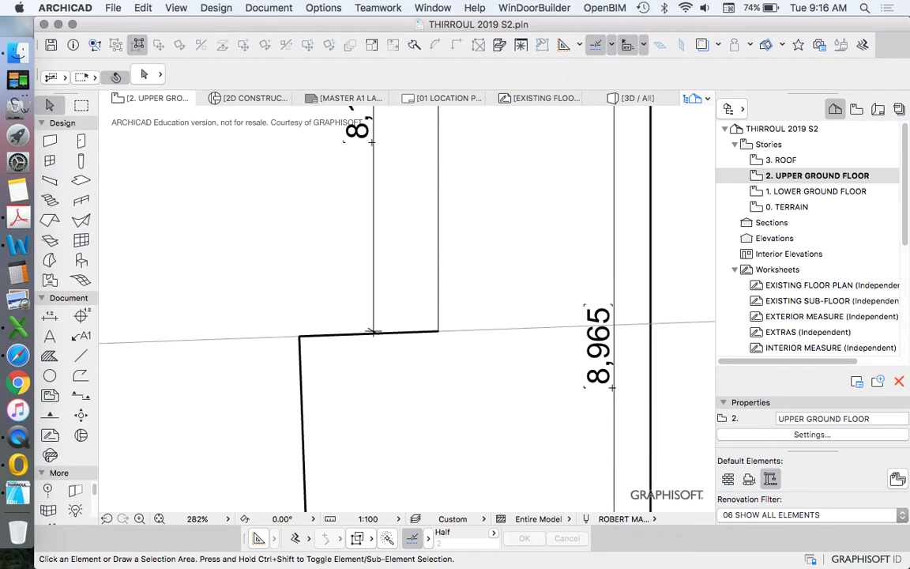
- Delete the upper and lower grey construction lines
click(469, 329)
scroll(432, 358, down, 7)
key(Delete)
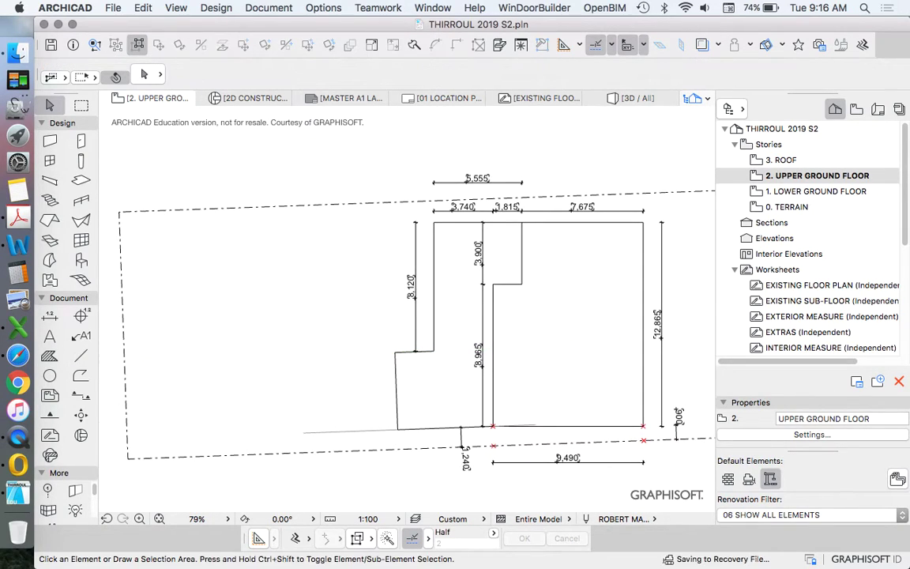
click(365, 431)
key(Delete)
scroll(420, 329, up, 5)
key(w)
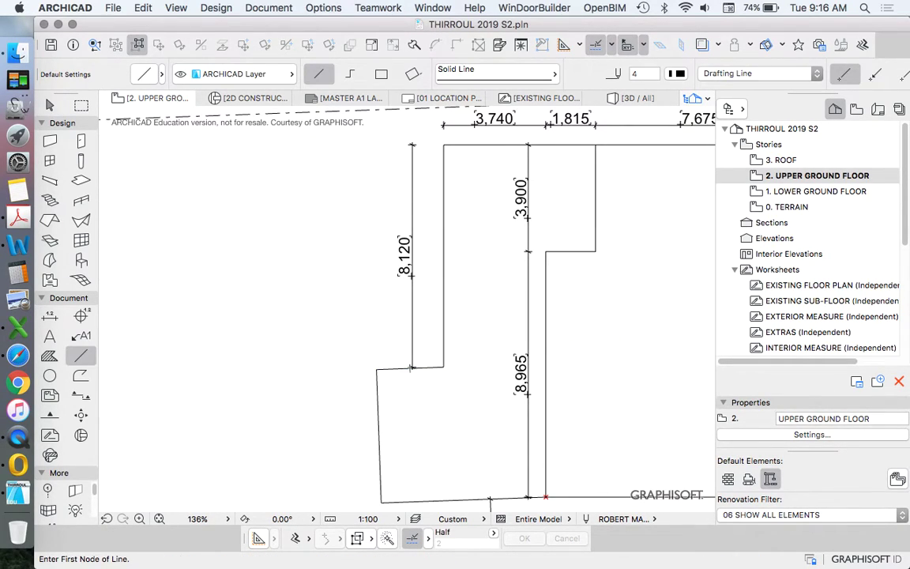
scroll(425, 272, down, 8)
scroll(432, 237, up, 7)
scroll(432, 261, down, 4)
scroll(433, 297, up, 5)
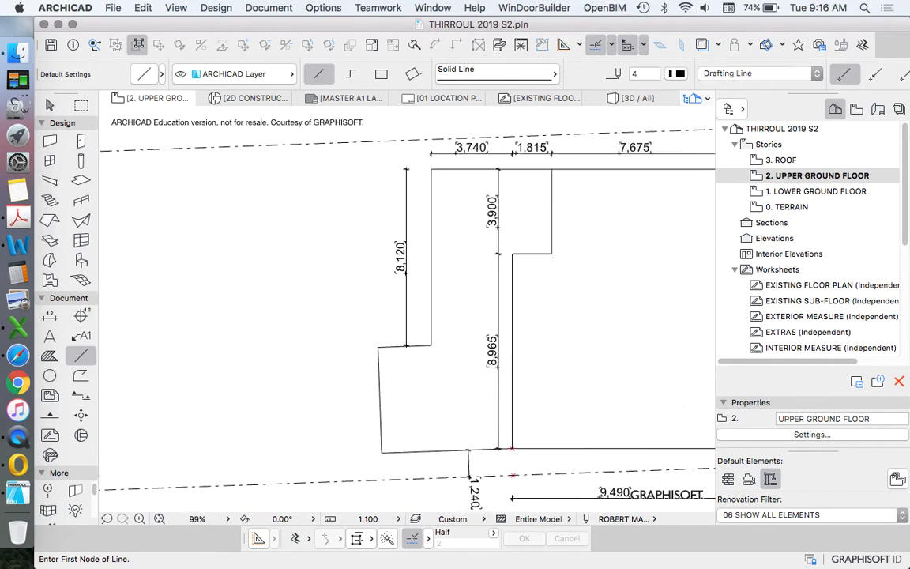
key(w)
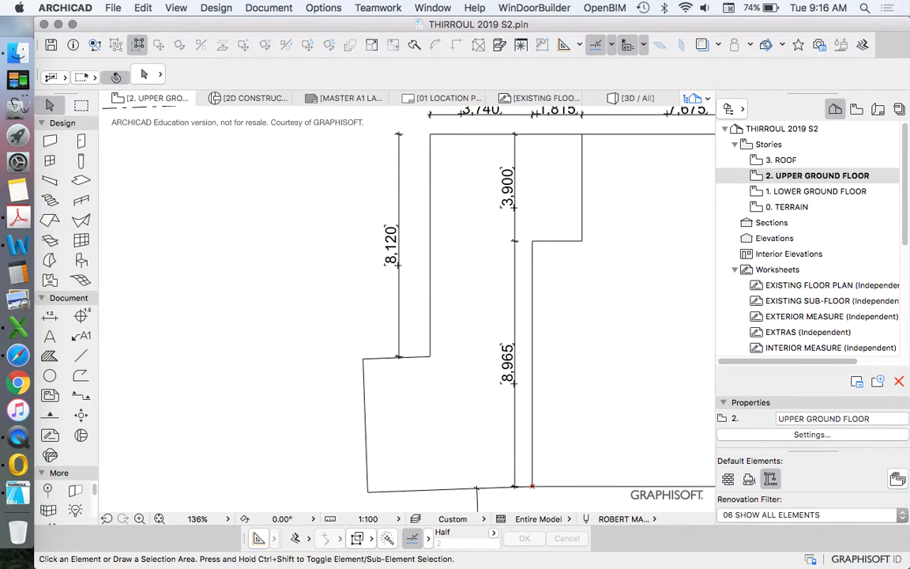
- Move the 8,120 dimension farther left, clear of the new projecting part of the outline
drag(398, 276, 328, 277)
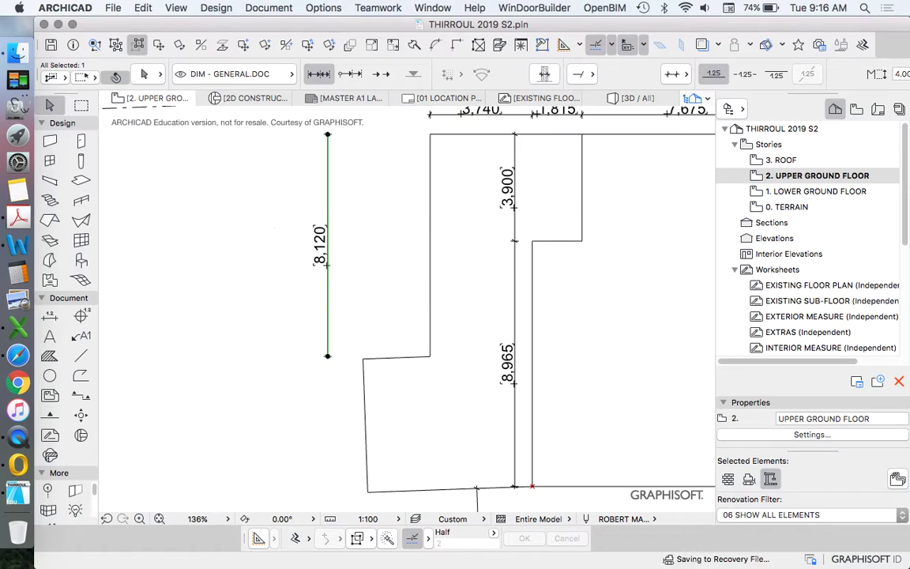
key(Escape)
scroll(363, 295, down, 1)
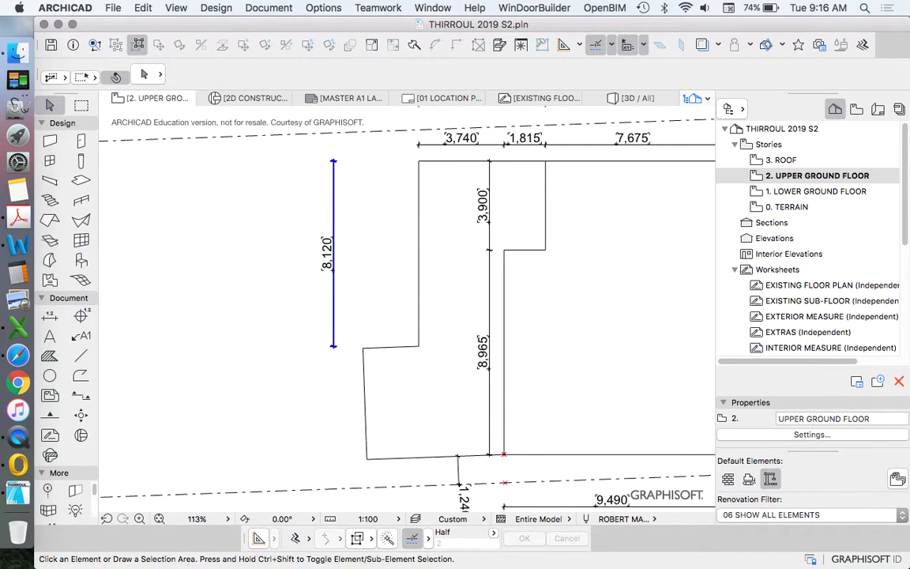
- Dimension the projecting part's top edge parallel to its slope, reusing the existing dimension's settings, and place the dimension above the edge
alt+click(333, 307)
scroll(352, 311, down, 3)
scroll(383, 331, up, 3)
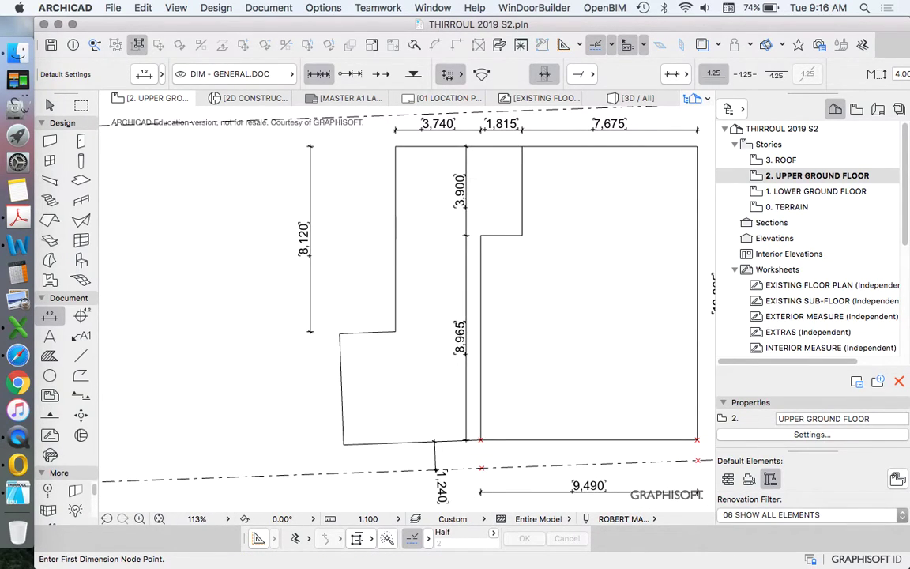
click(340, 334)
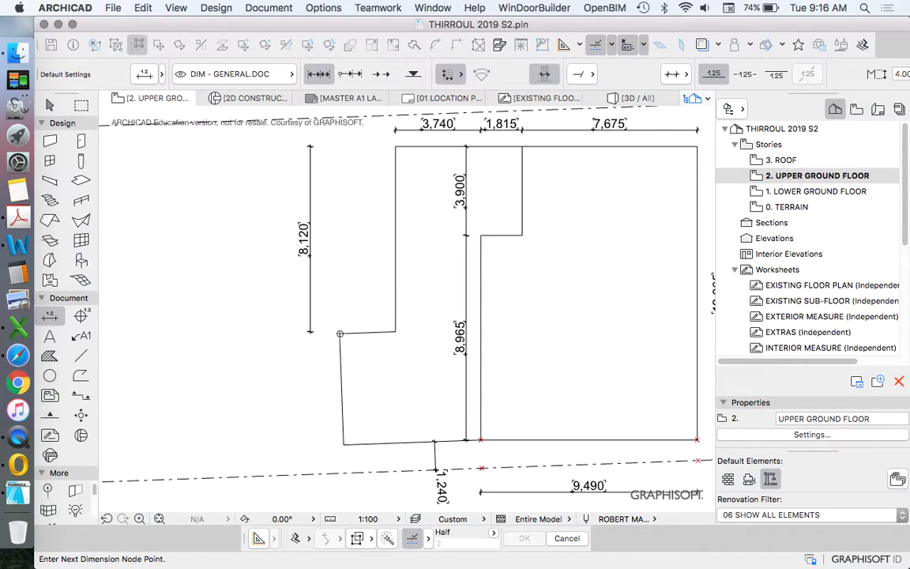
click(450, 75)
click(478, 89)
click(460, 75)
click(487, 89)
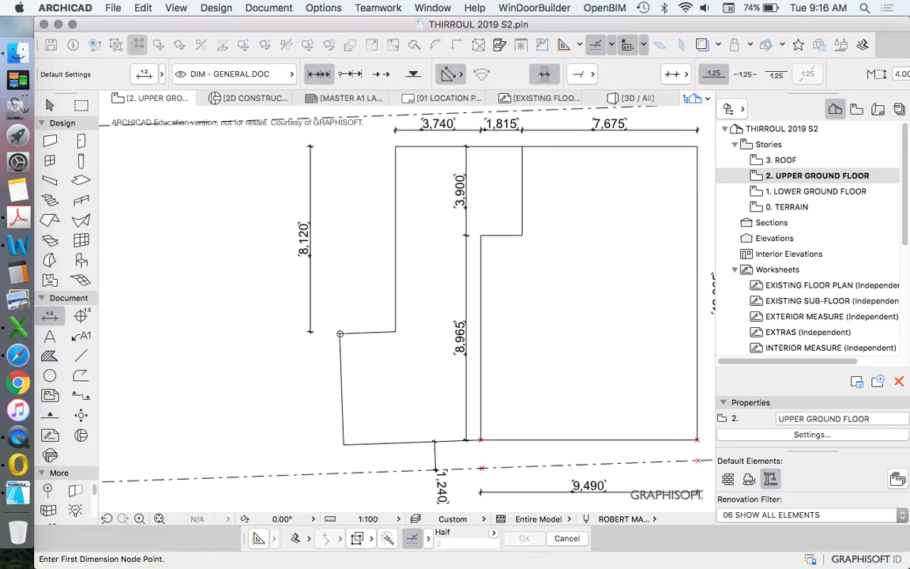
double_click(395, 332)
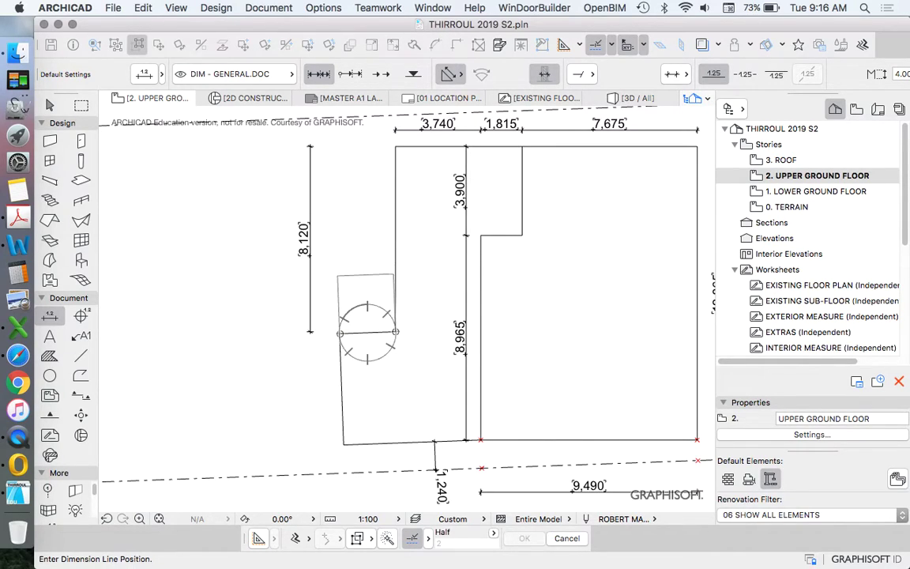
click(366, 273)
- Dimension the projecting part's slanted outer side parallel to the edge, placing the dimension outside the outline
click(339, 333)
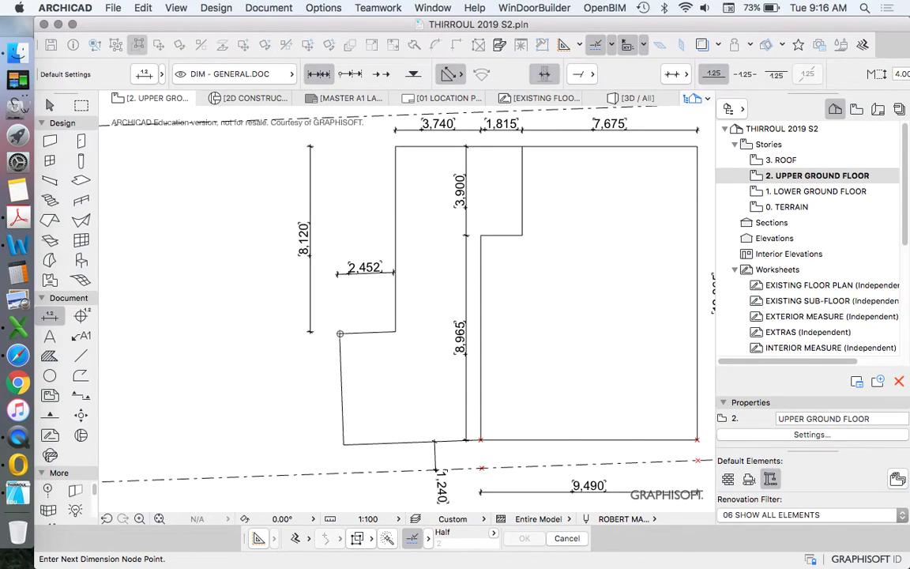
double_click(317, 421)
click(289, 395)
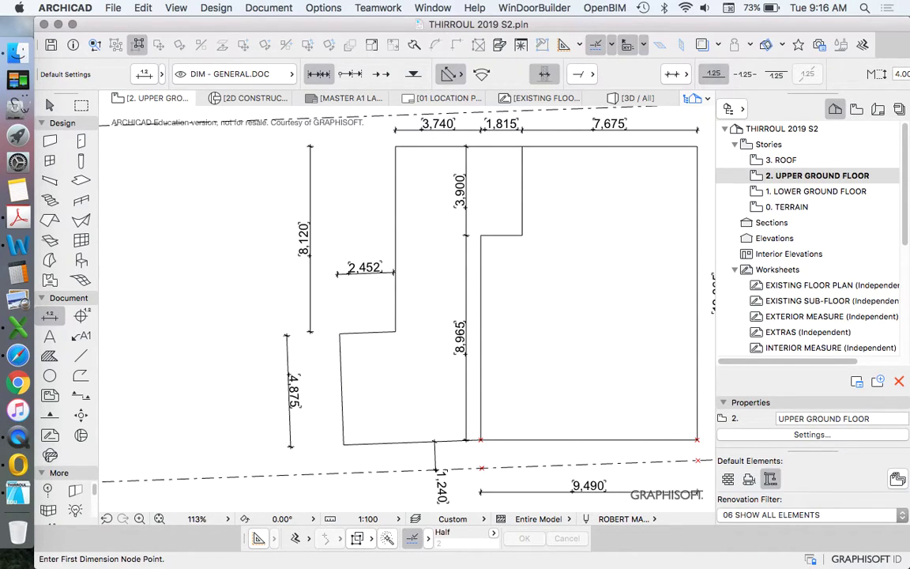
- Dimension the sloping bottom edge from the projecting part's lower corner to the main block's corner, placing it below the boundary line
scroll(330, 336, down, 2)
scroll(380, 447, up, 3)
click(339, 412)
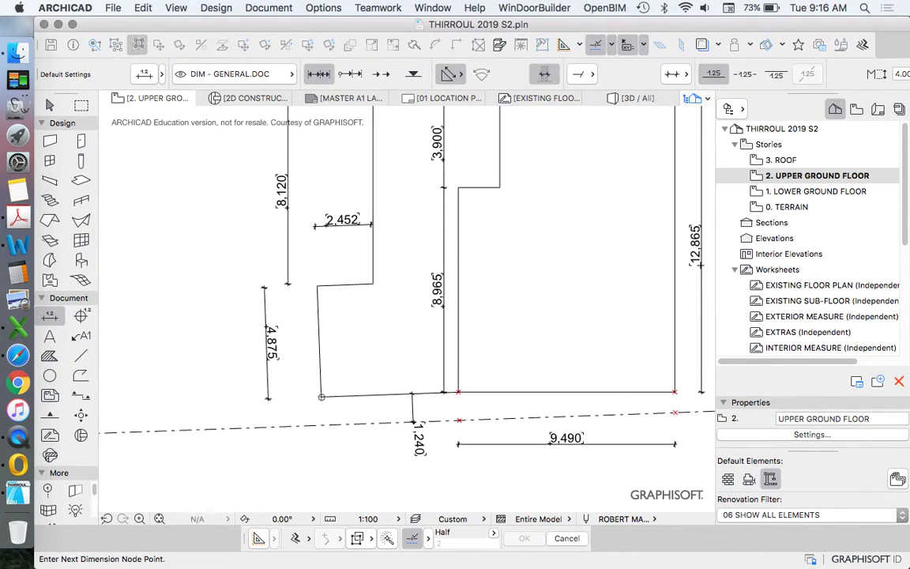
scroll(447, 393, up, 3)
click(481, 388)
scroll(363, 295, down, 3)
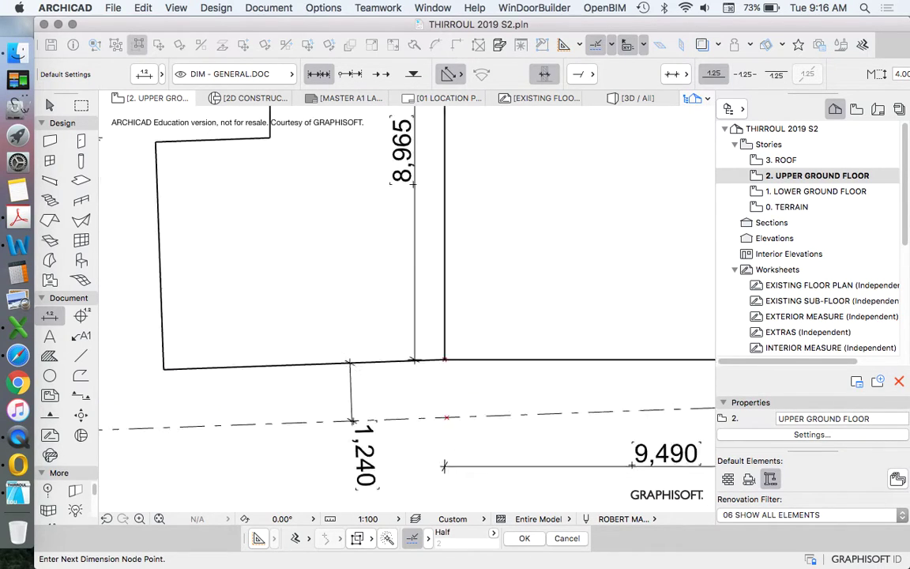
double_click(401, 326)
click(338, 412)
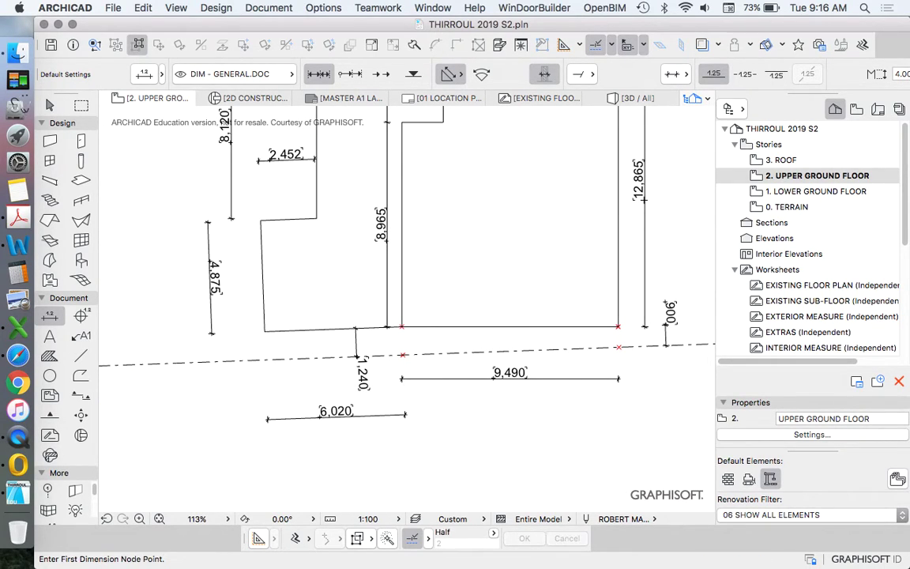
scroll(371, 268, up, 2)
scroll(372, 268, down, 2)
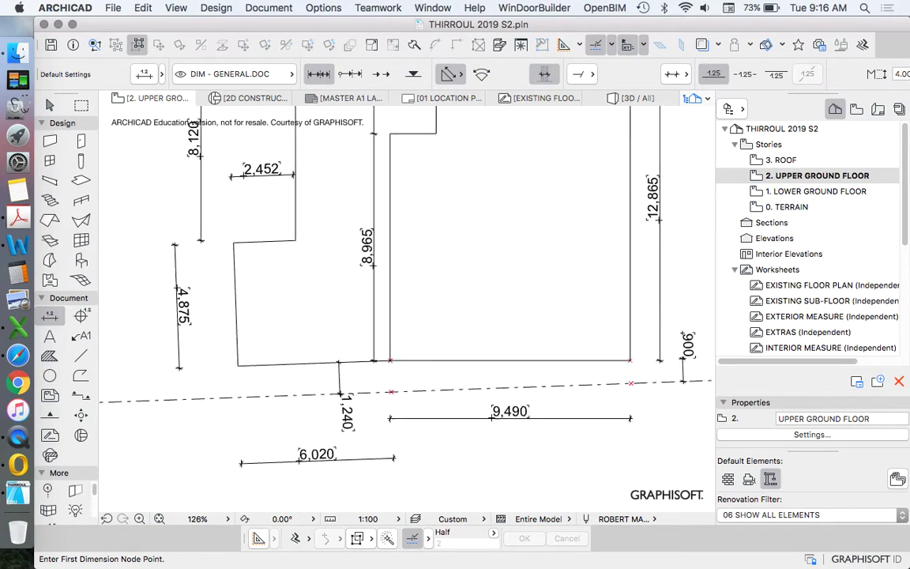
scroll(371, 268, up, 2)
scroll(371, 269, down, 3)
scroll(371, 268, up, 3)
scroll(371, 269, down, 2)
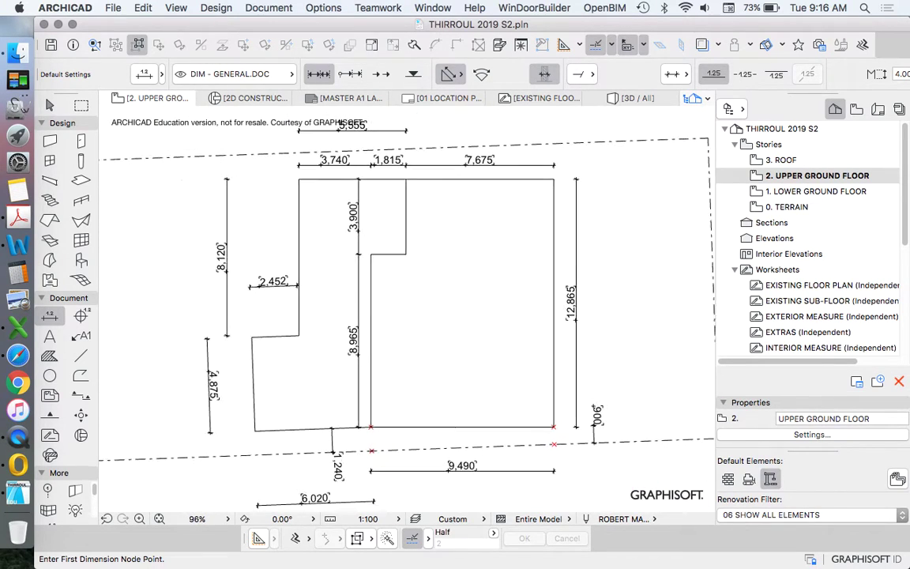
scroll(371, 269, up, 1)
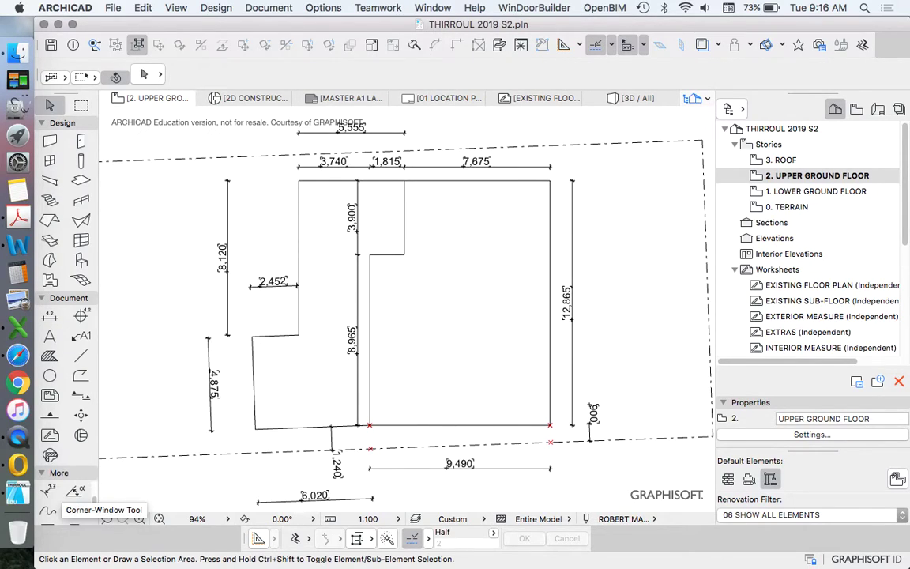
- Set the Angle Dimension defaults to pen 1 for the marker and a black pen for the witness line
click(75, 491)
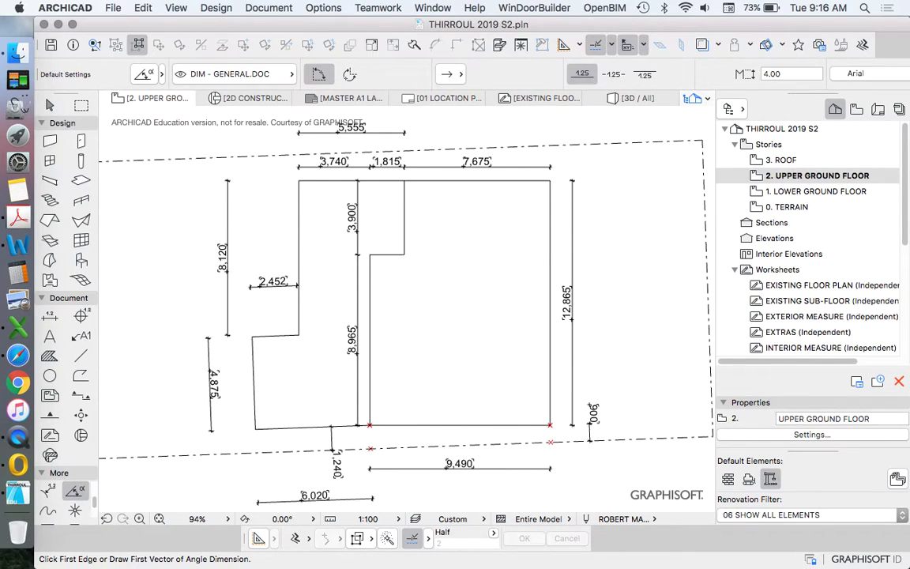
click(145, 75)
click(618, 166)
double_click(636, 165)
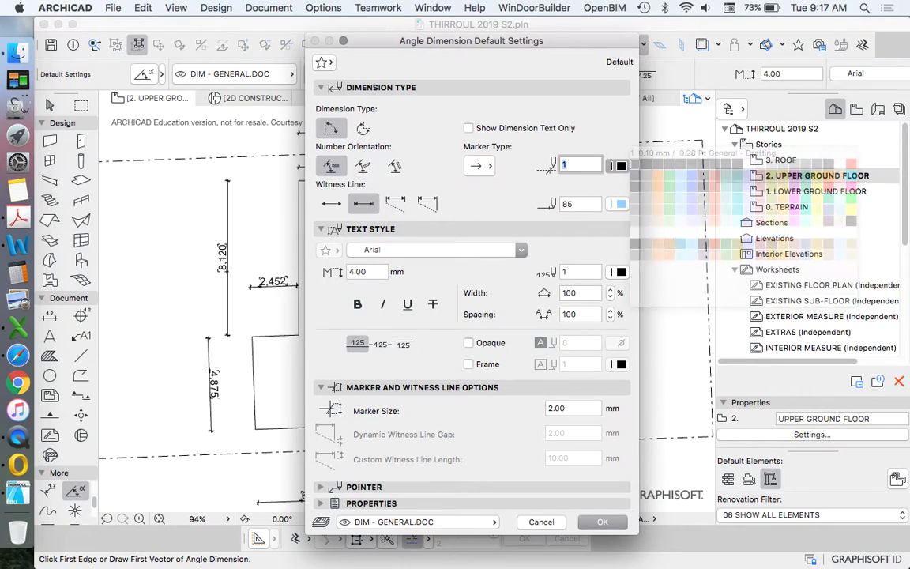
click(618, 204)
double_click(635, 204)
key(Return)
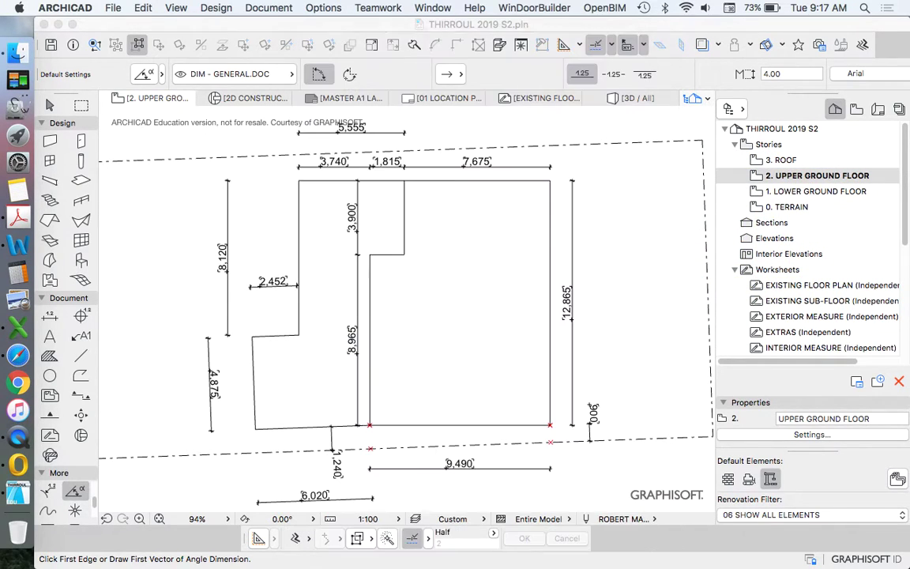
- Add an angle dimension inside the outline's upper right corner
scroll(565, 167, up, 5)
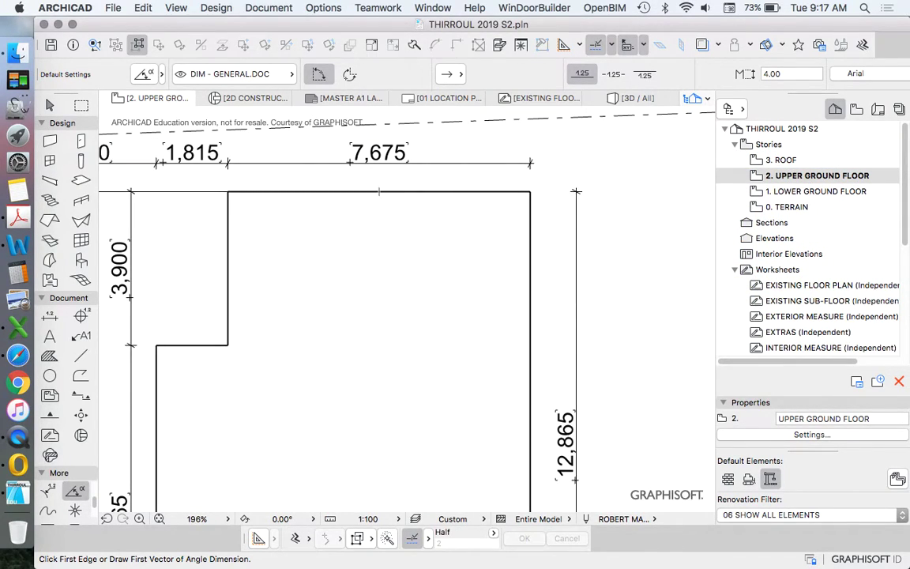
scroll(466, 191, down, 3)
scroll(471, 192, up, 3)
click(471, 192)
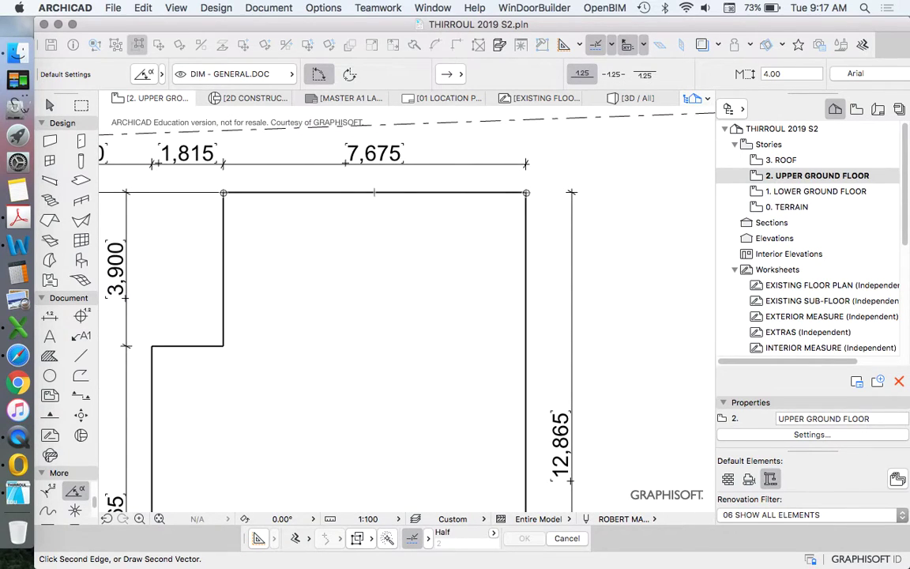
click(526, 202)
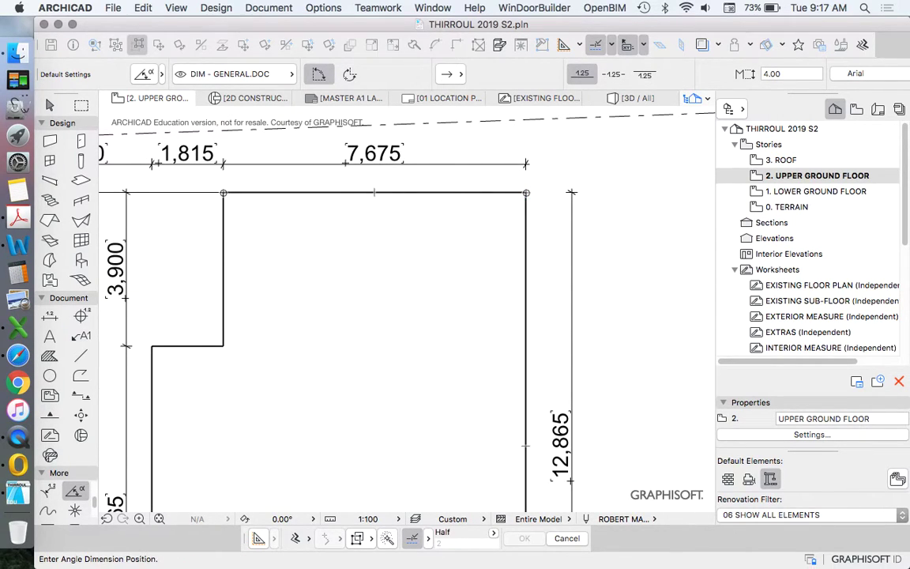
click(487, 224)
- Add an angle dimension inside the outline's lower right corner
scroll(482, 173, down, 5)
scroll(482, 443, up, 3)
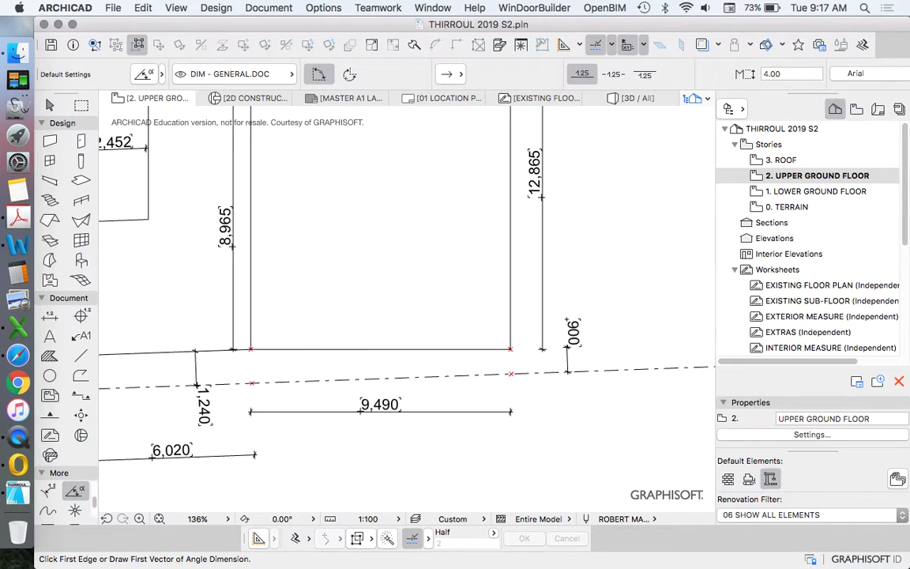
click(510, 320)
click(483, 349)
click(488, 324)
scroll(562, 305, down, 4)
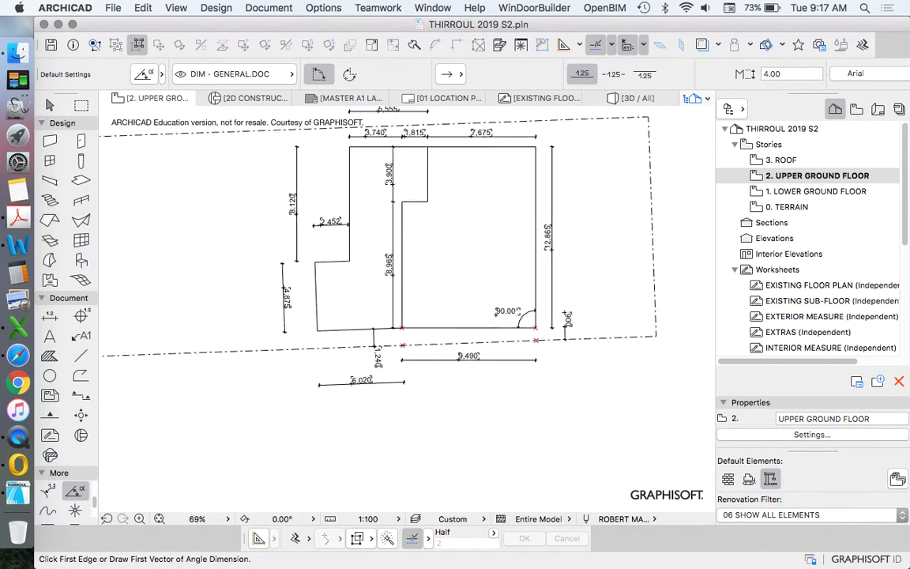
- Add angle dimensions inside the projecting part's lower and upper outer corners
scroll(299, 330, up, 5)
click(377, 329)
click(342, 289)
click(370, 303)
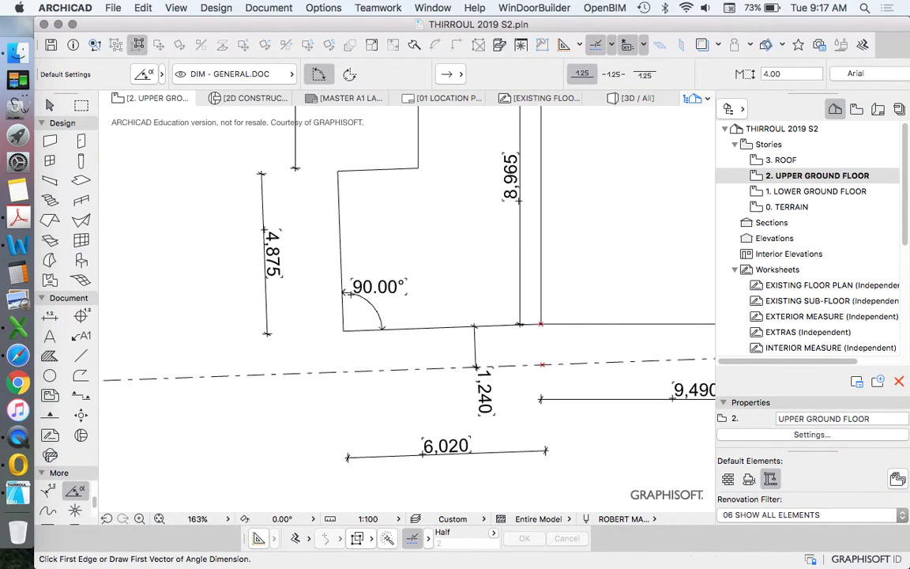
click(339, 217)
click(376, 169)
click(366, 199)
scroll(348, 304, down, 5)
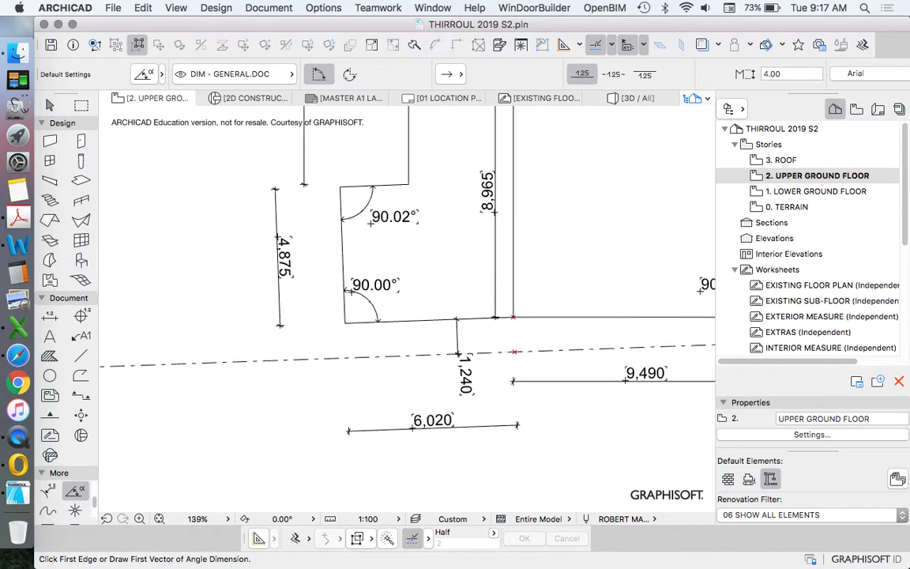
- Stretch the projecting part's top edge past the vertical line, perpendicular to its outer side, and intersect the two lines into a clean corner
scroll(380, 204, up, 5)
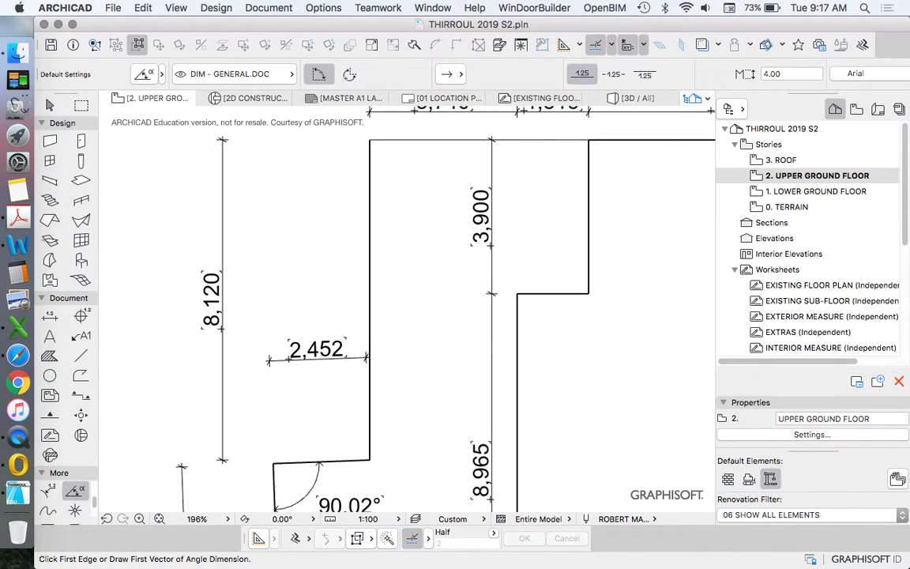
scroll(337, 335, down, 3)
scroll(329, 392, up, 4)
scroll(328, 392, down, 2)
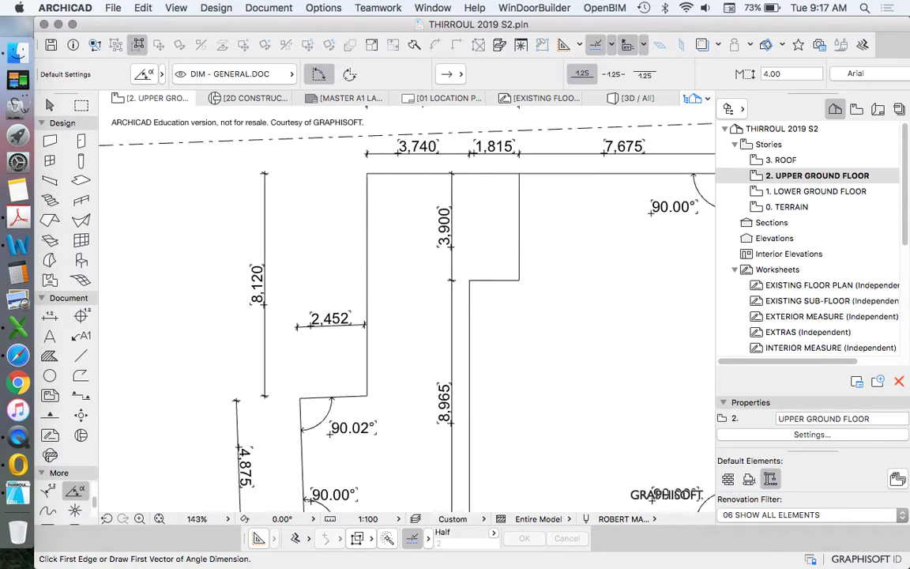
scroll(286, 445, up, 2)
shift+click(340, 376)
click(403, 372)
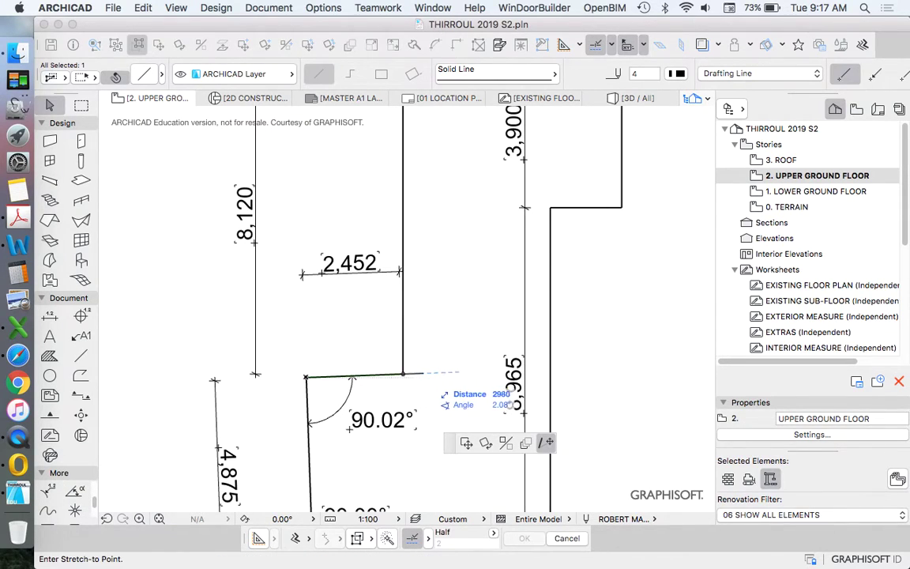
click(440, 372)
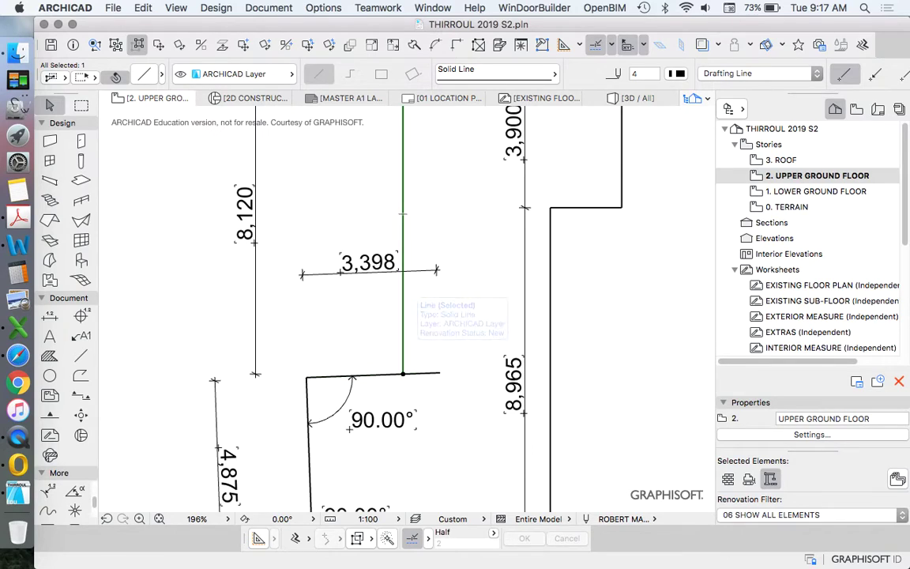
click(456, 45)
key(Escape)
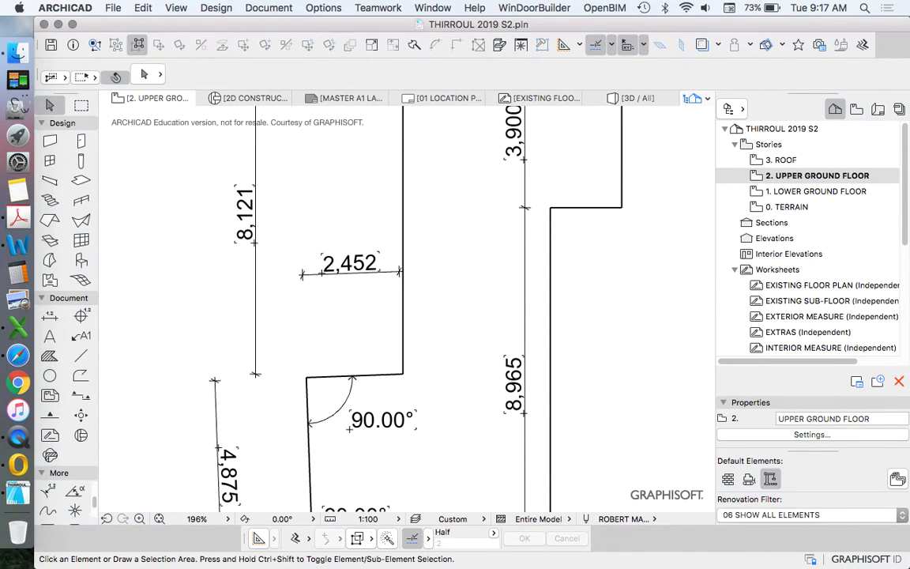
- Add an angle dimension inside the outline's upper left corner, between the long vertical line and the top edge
scroll(364, 358, down, 5)
scroll(397, 380, up, 3)
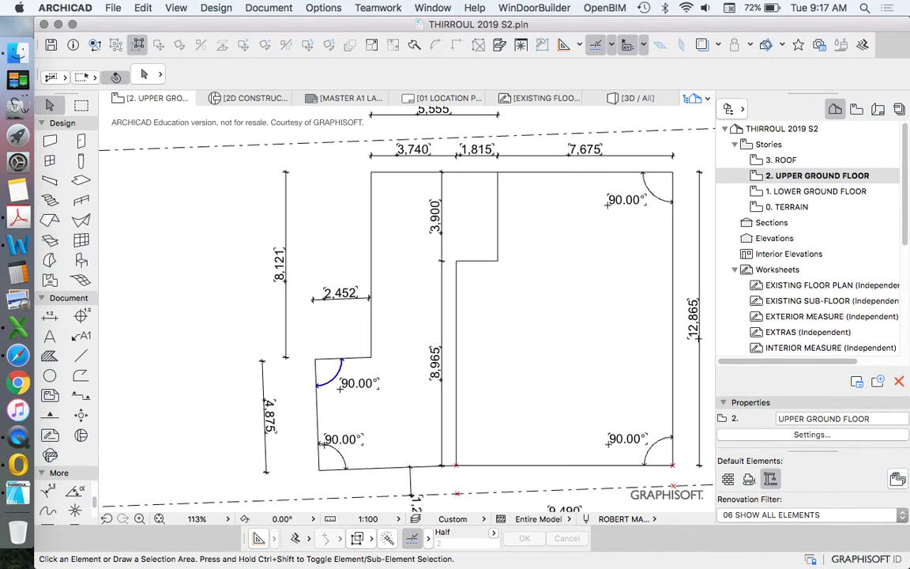
click(75, 491)
click(371, 331)
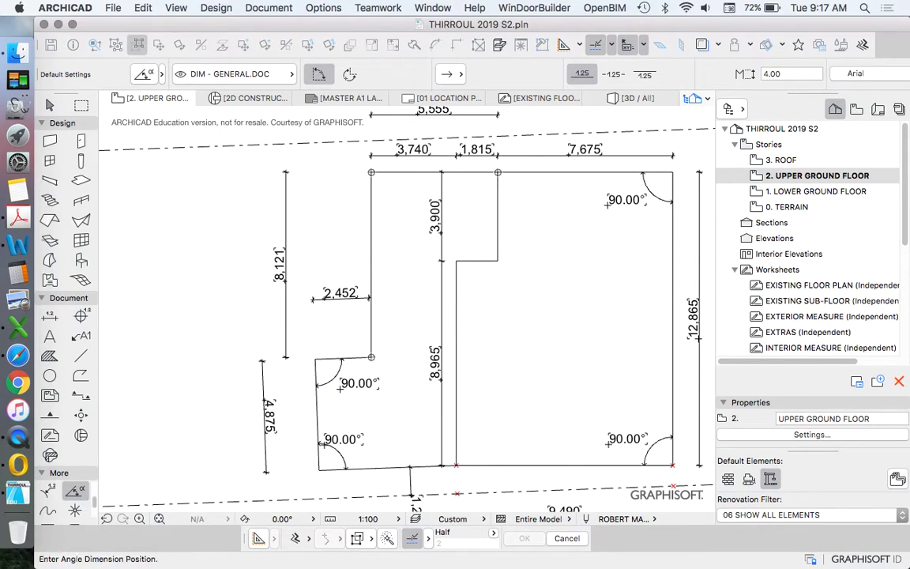
click(393, 201)
- Add angle dimensions where the stepped inner wall line meets the top edge and below the left end of its short horizontal segment
click(498, 202)
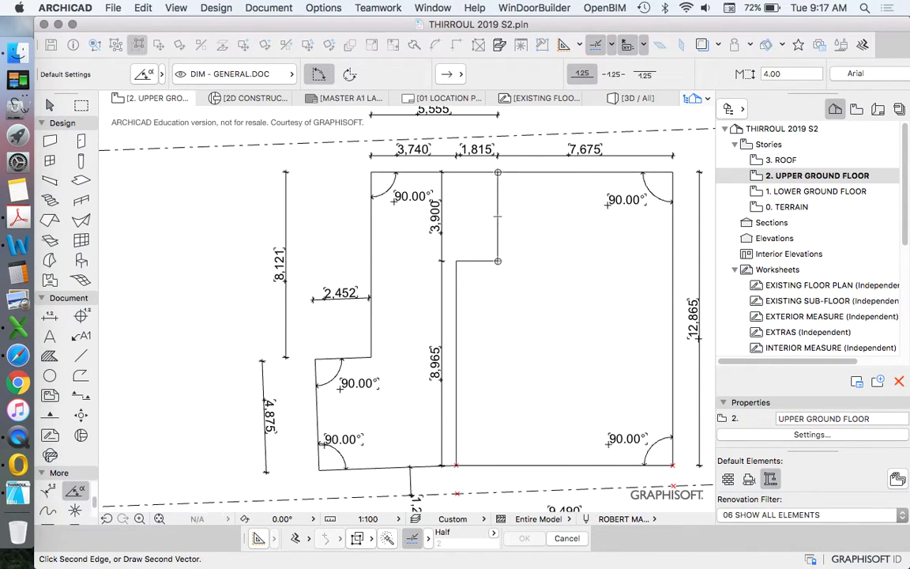
click(523, 172)
click(516, 193)
scroll(474, 282, up, 5)
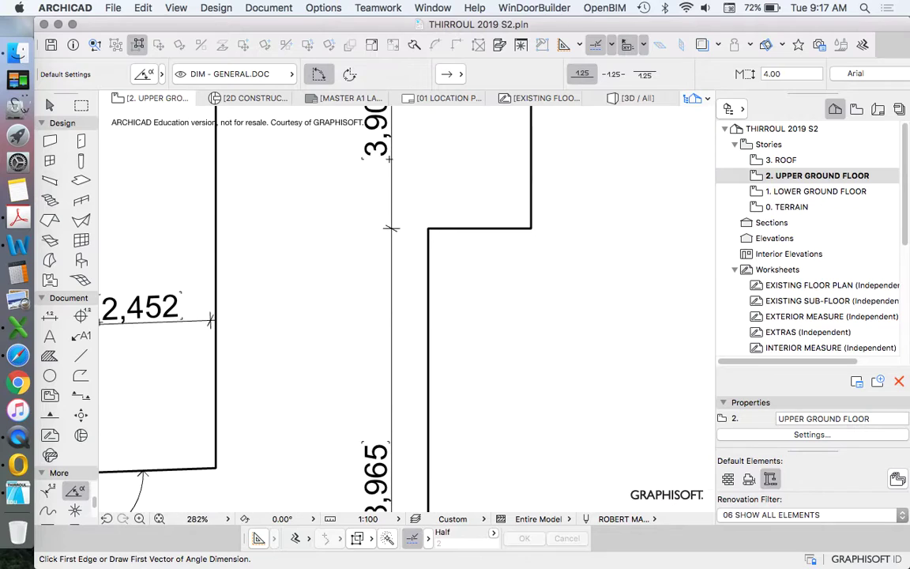
click(476, 228)
click(472, 290)
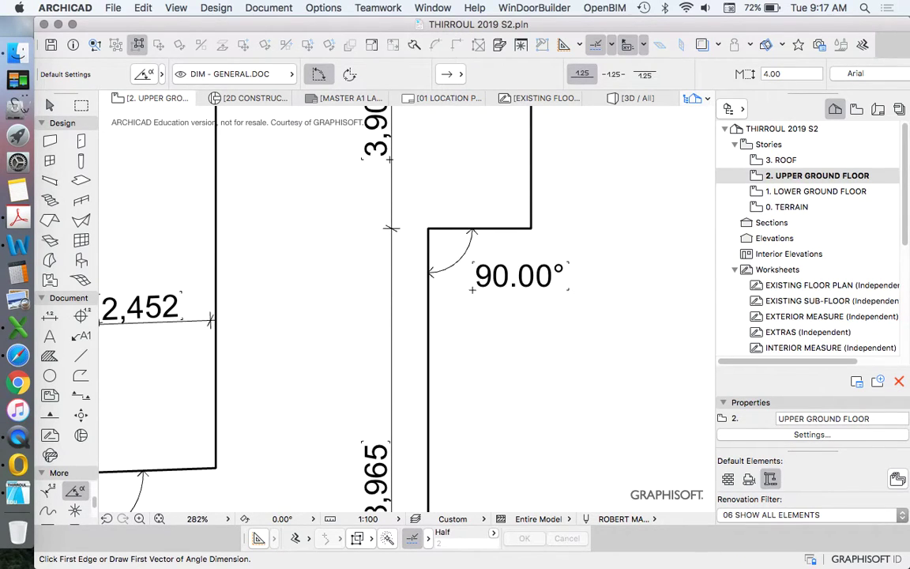
- Add an angle dimension above the short horizontal segment of the stepped inner line, at its corner with the upper vertical
scroll(472, 290, down, 5)
scroll(472, 290, up, 5)
click(441, 256)
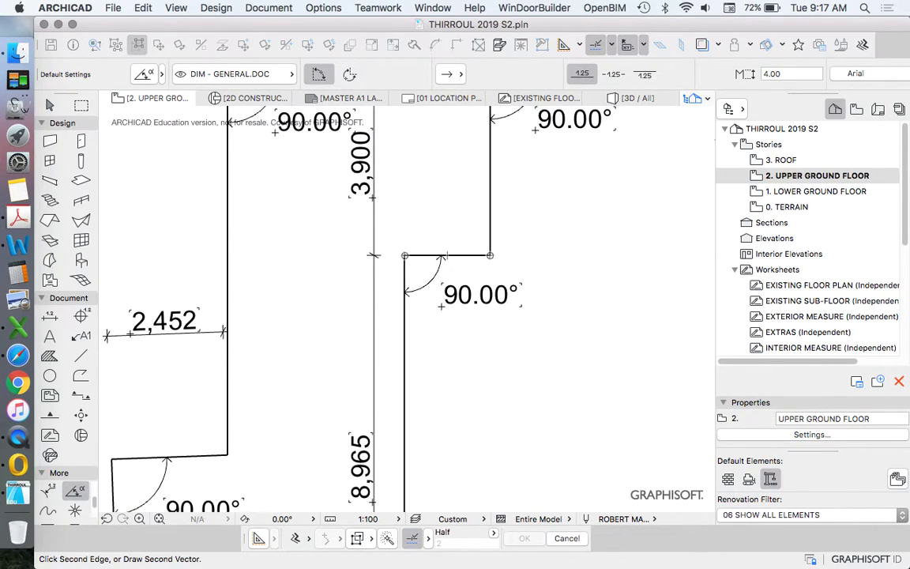
click(489, 227)
click(465, 230)
scroll(462, 188, down, 5)
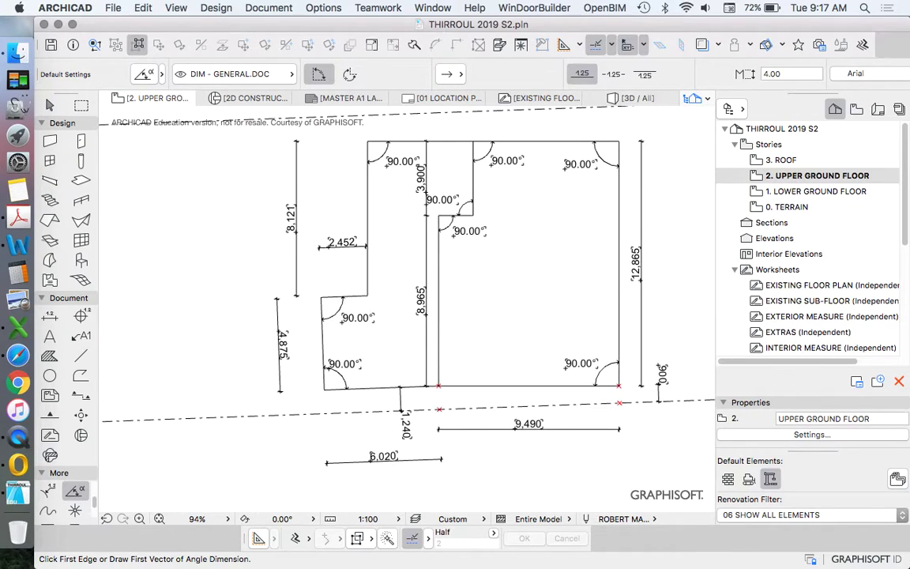
- Add an angle dimension below the junction of the sloping bottom edge and the main block's horizontal bottom edge
scroll(437, 398, up, 10)
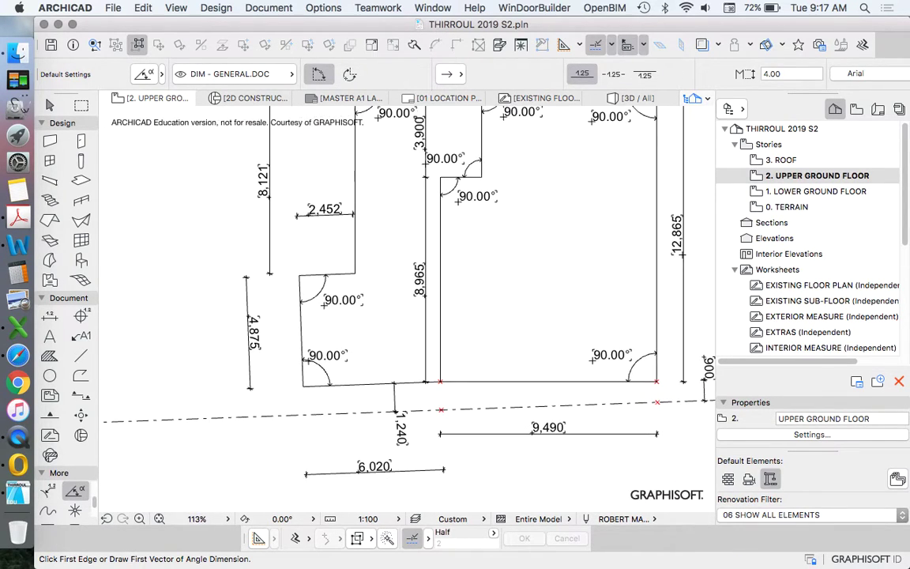
click(443, 356)
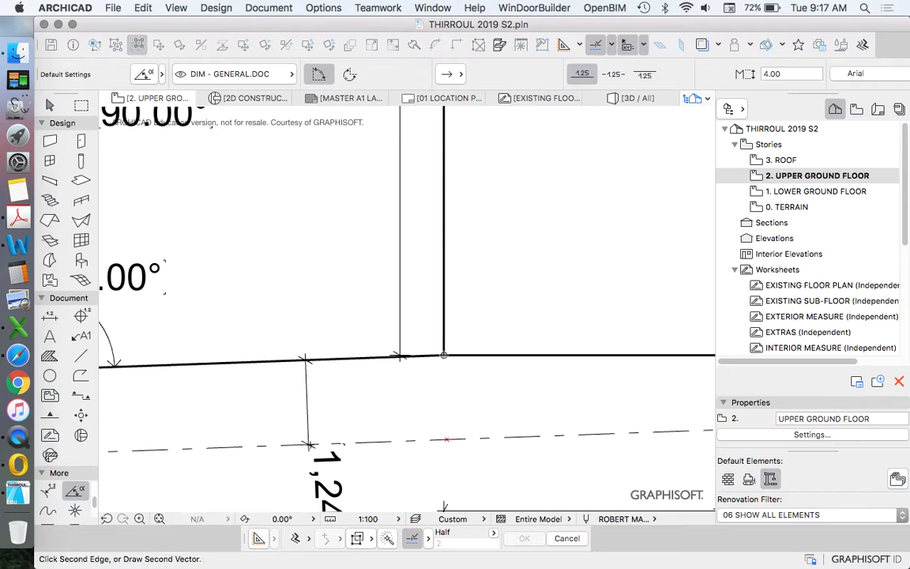
click(450, 414)
scroll(455, 418, down, 10)
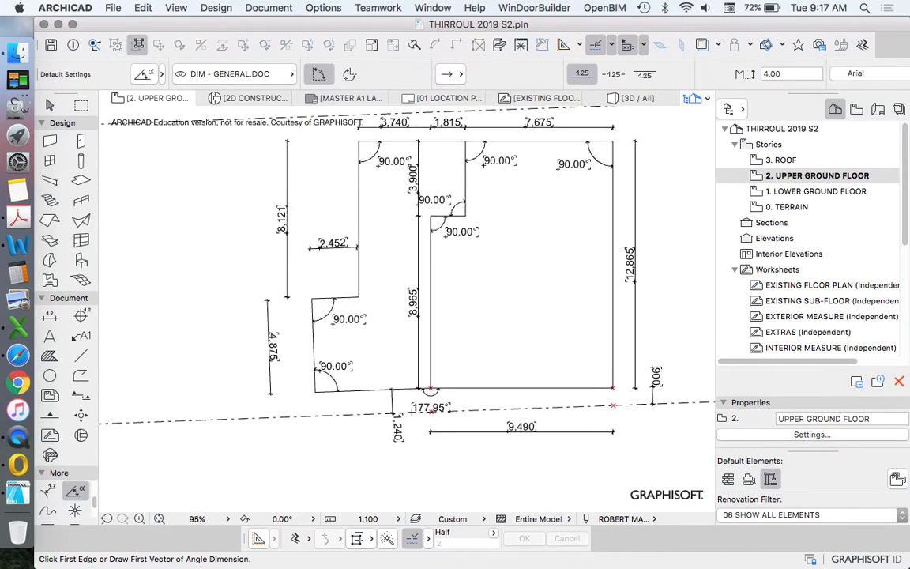
scroll(444, 315, up, 4)
scroll(382, 335, down, 3)
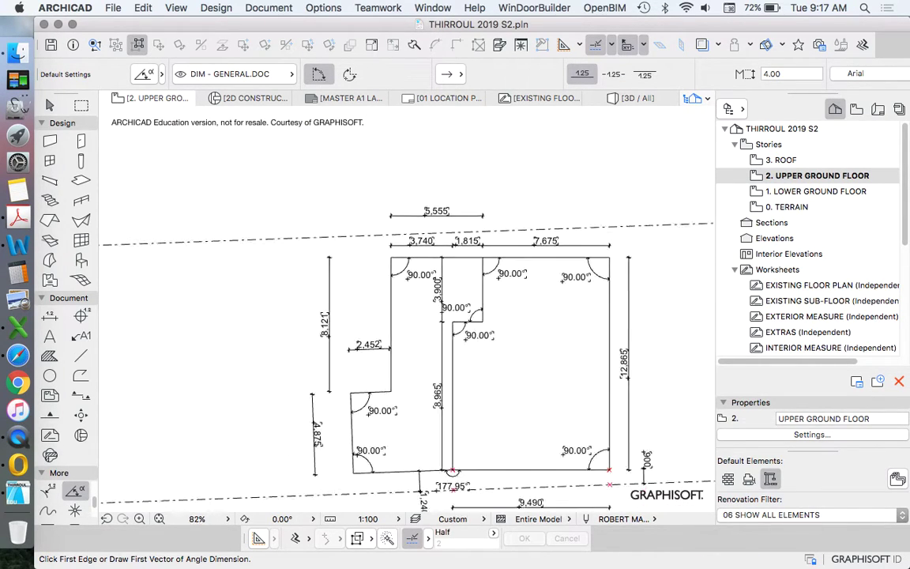
scroll(439, 444, up, 3)
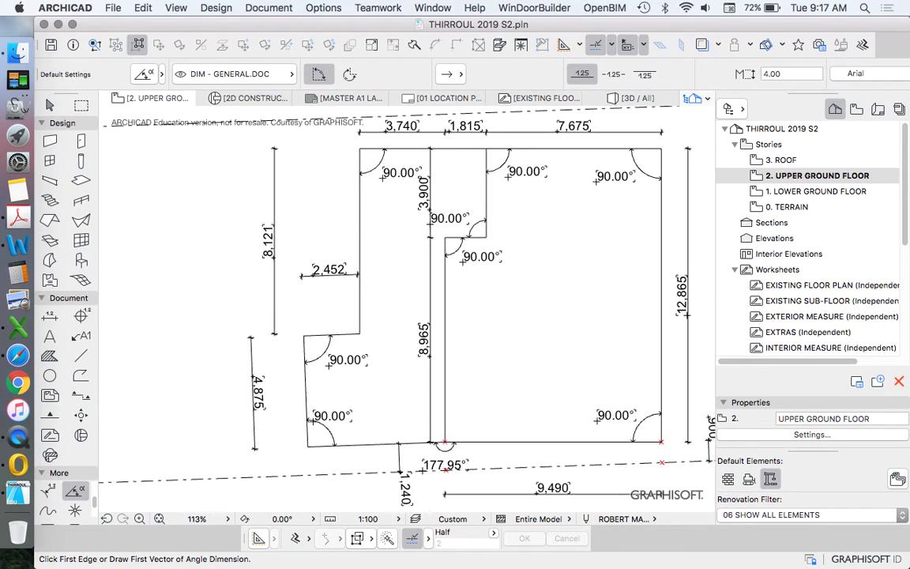
scroll(421, 455, up, 3)
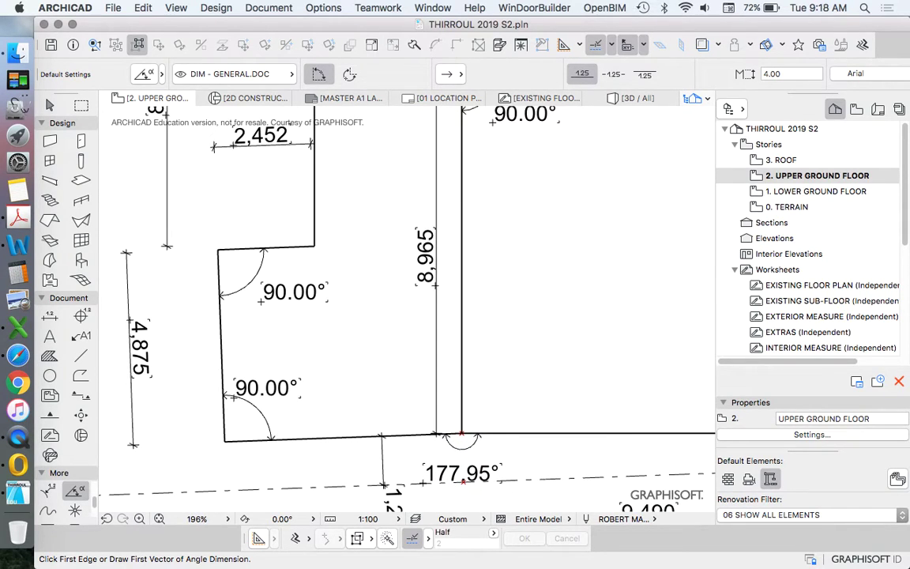